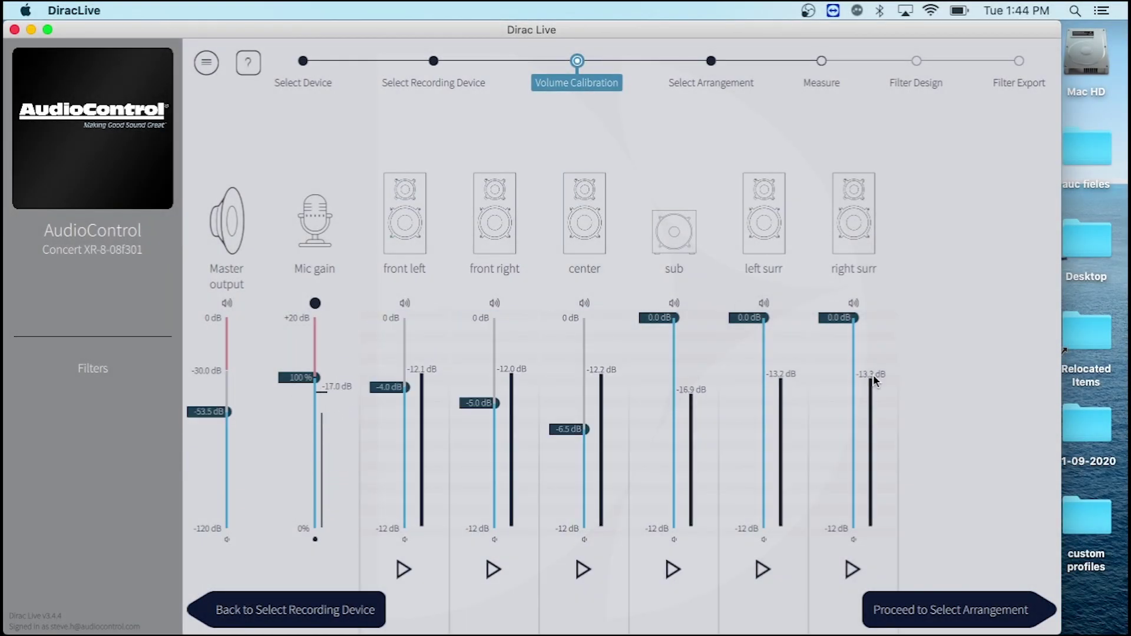
Continue past volume calibration to the listening arrangement selection.
click(951, 610)
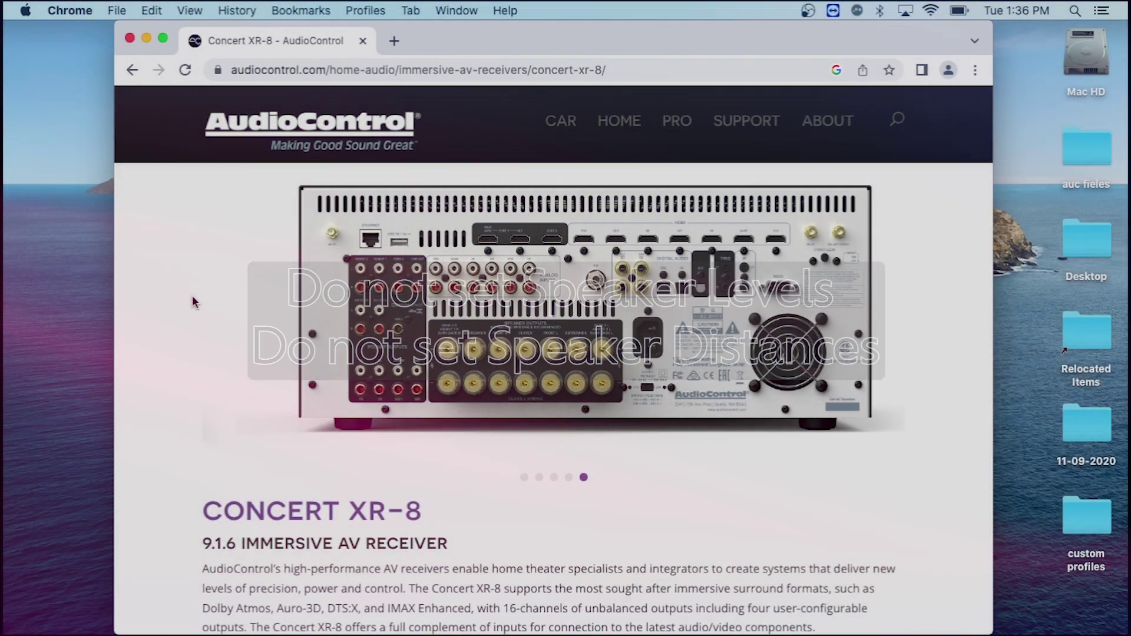
Download the mic calibration files from the Concert XR-8 page's Downloads section.
scroll(232, 293, down, 15)
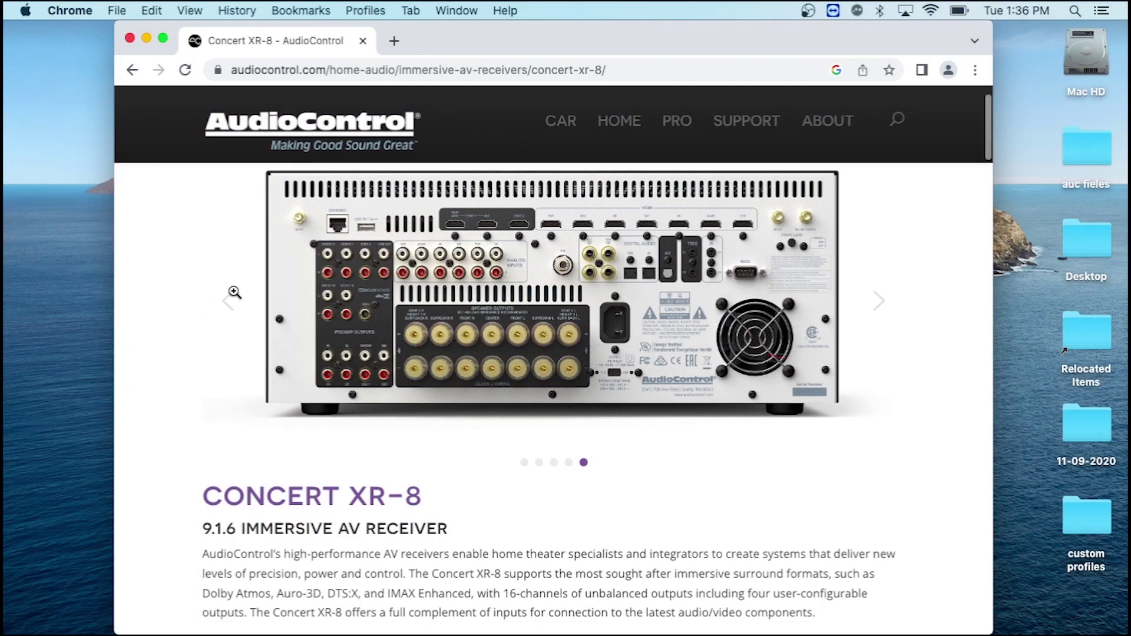
scroll(234, 291, down, 15)
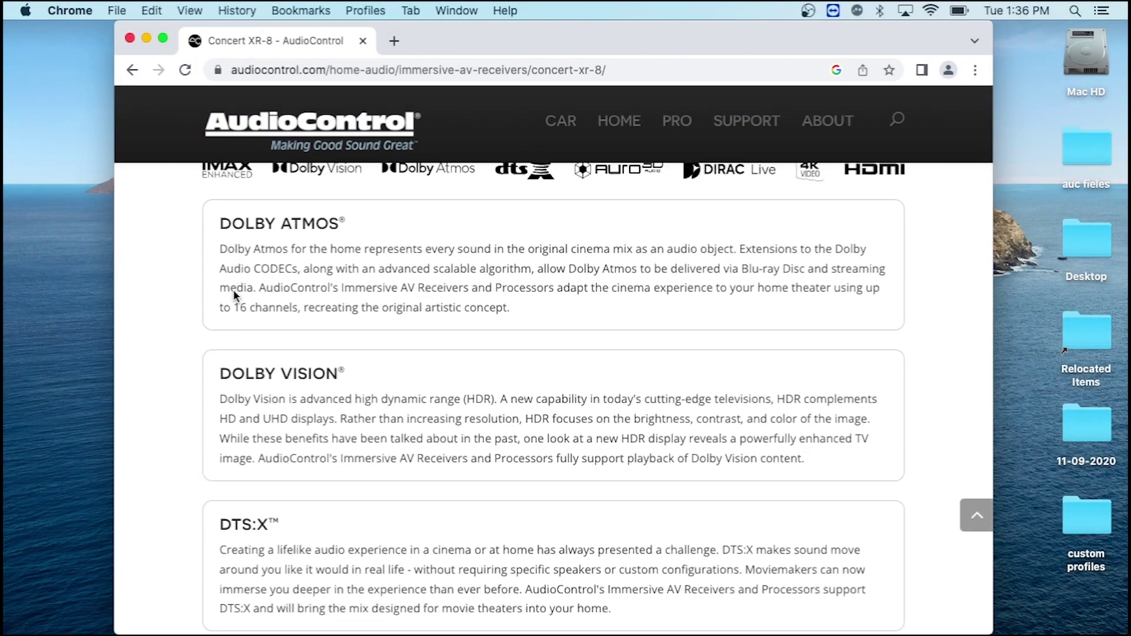
scroll(234, 291, down, 15)
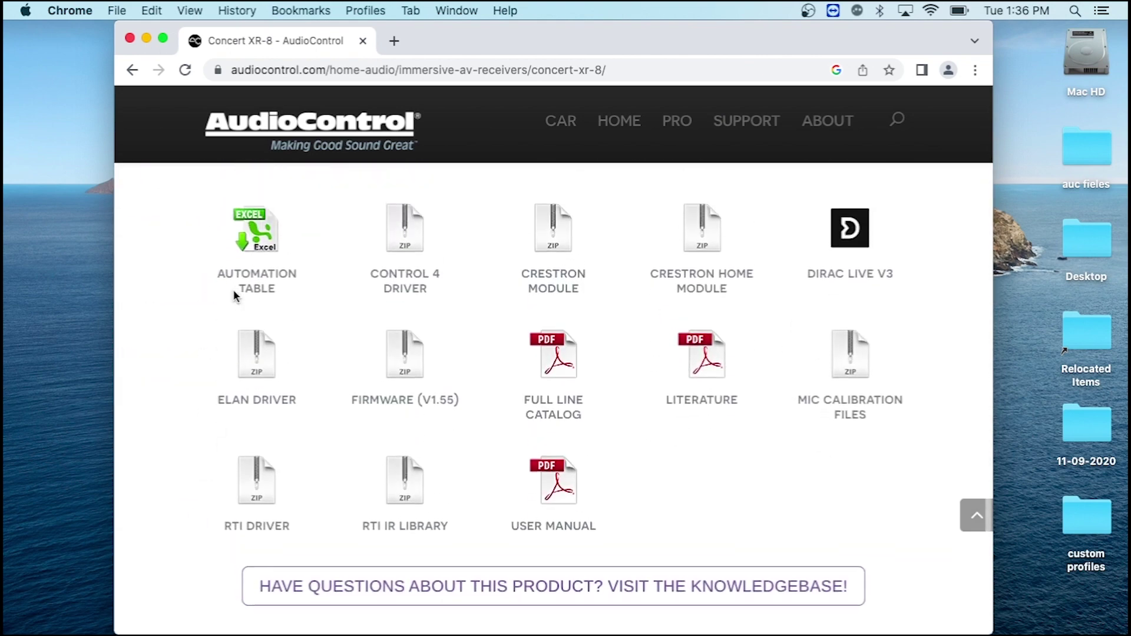
scroll(234, 294, up, 1)
click(841, 402)
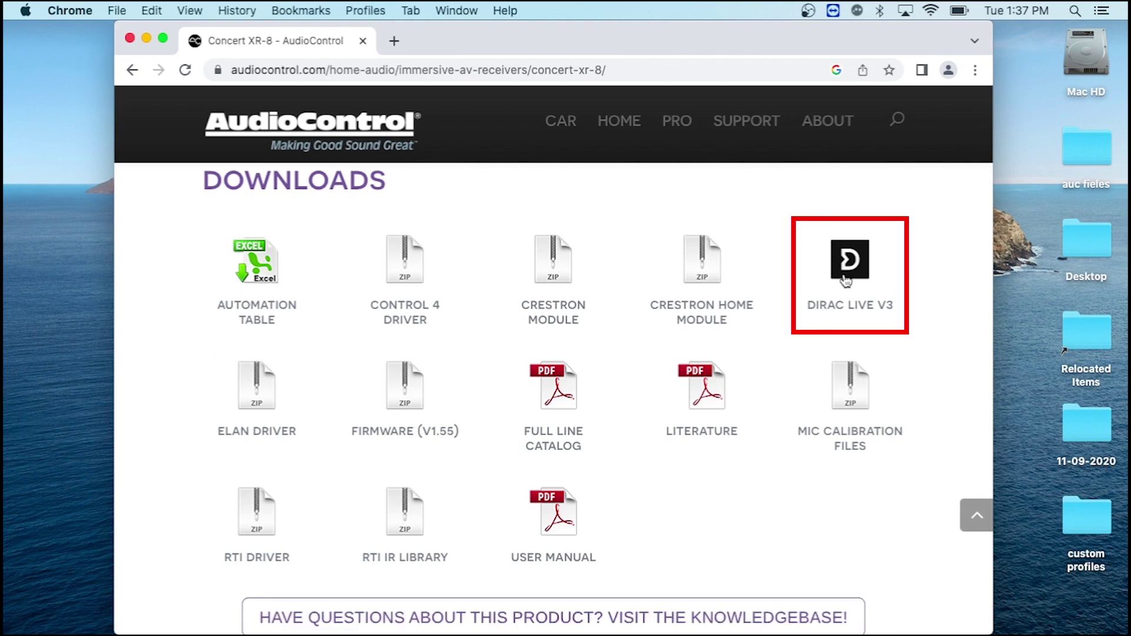
Download Dirac Live for macOS from the Dirac Live V3 downloads page.
click(846, 281)
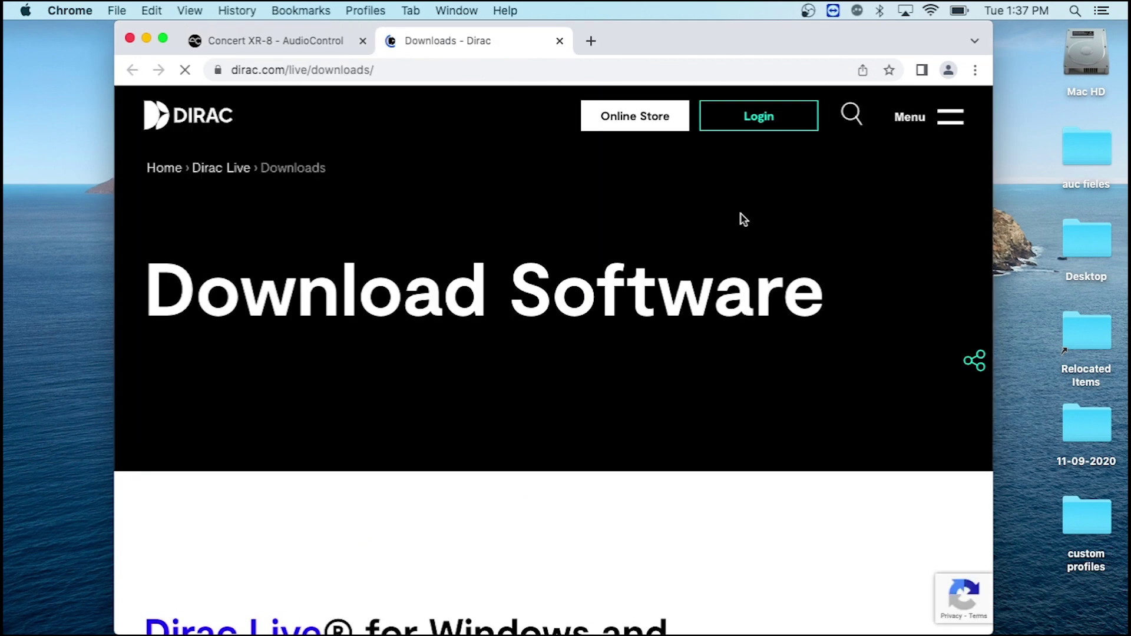
scroll(743, 219, down, 5)
scroll(744, 219, down, 5)
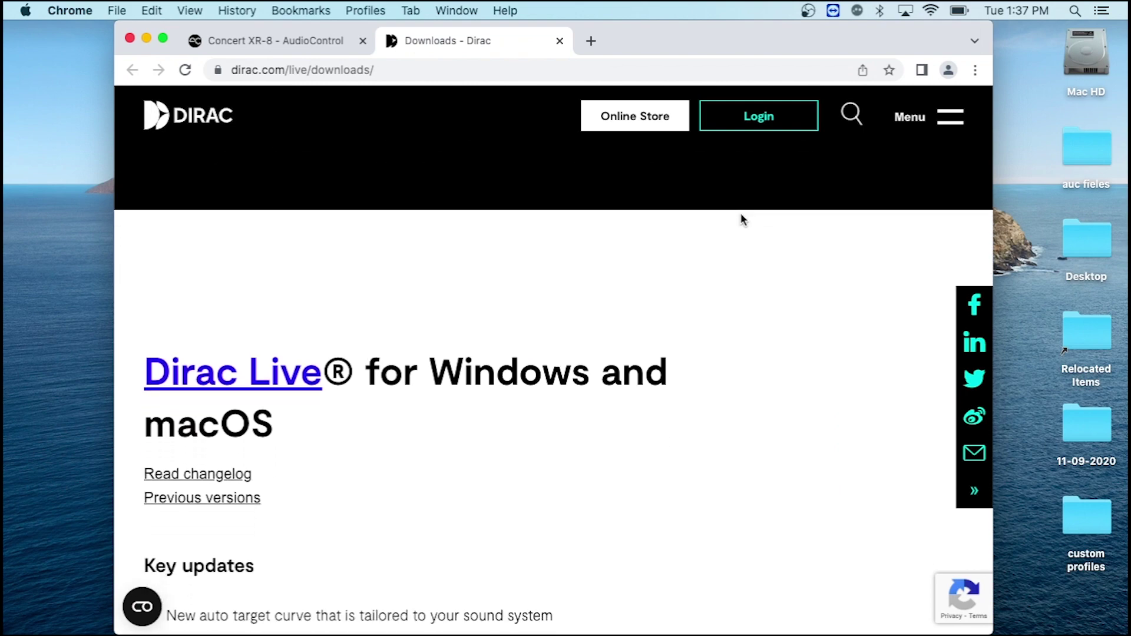
scroll(741, 214, down, 5)
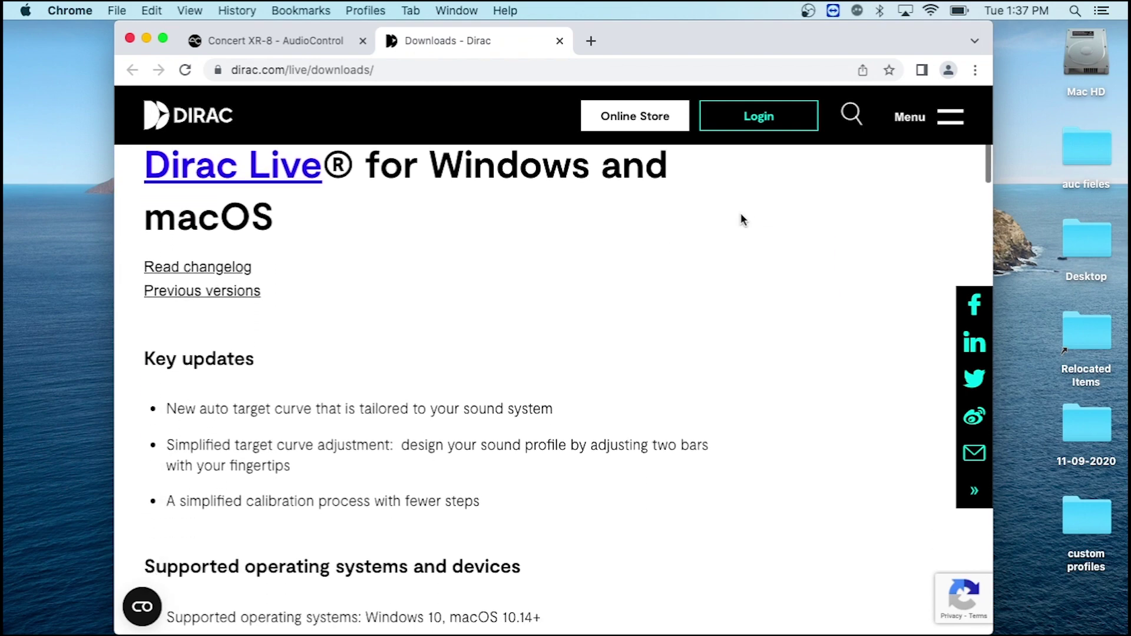
scroll(741, 219, down, 3)
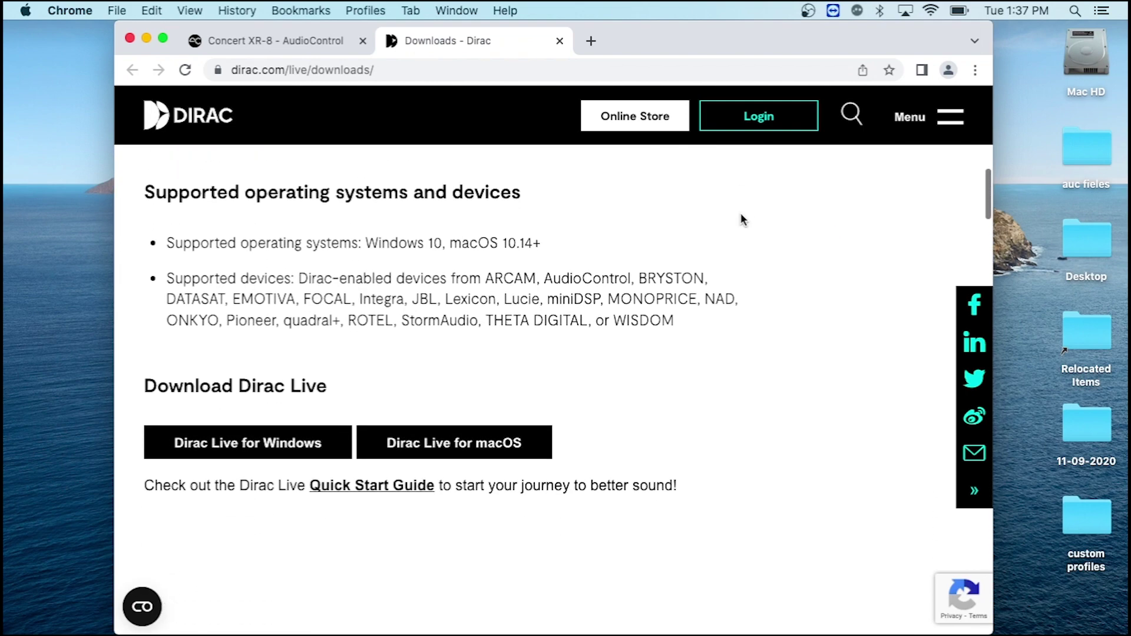
click(514, 393)
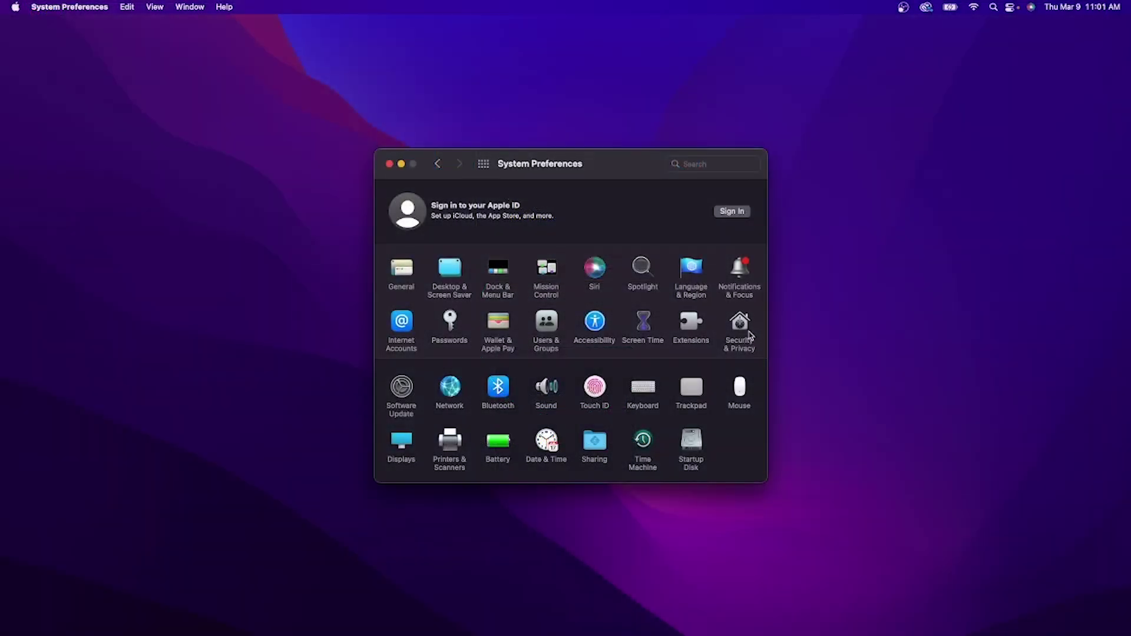
Open Security & Privacy in System Preferences to allow Dirac Live microphone access.
click(748, 334)
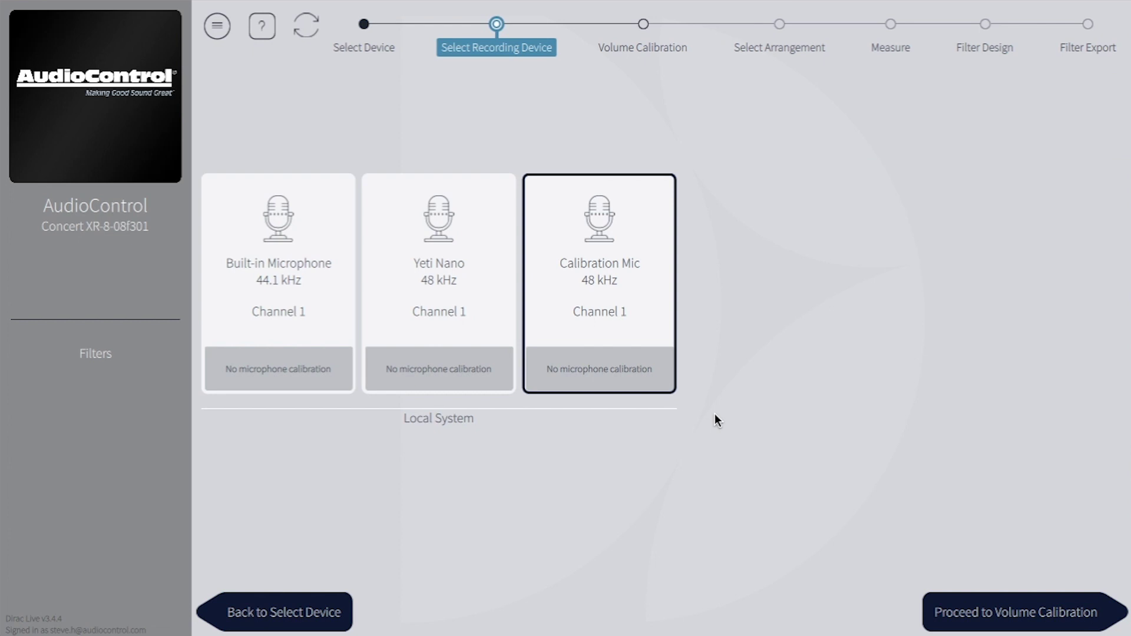
Load AudioControl_AVRMicCal2.txt as the Calibration Mic's calibration and continue to volume calibration.
click(654, 376)
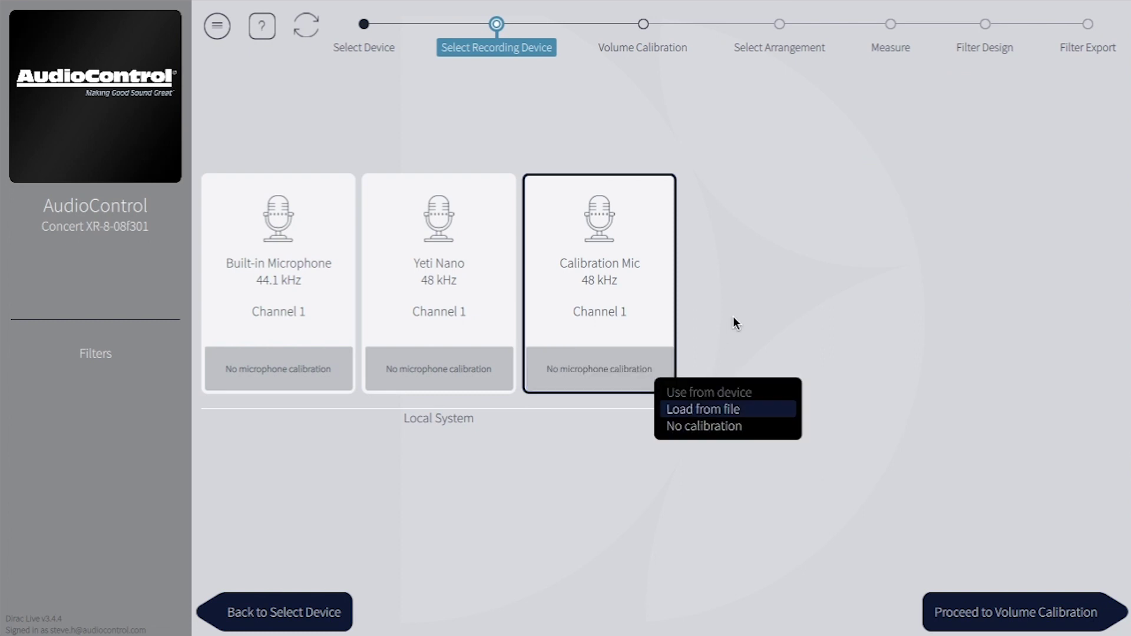
key(Return)
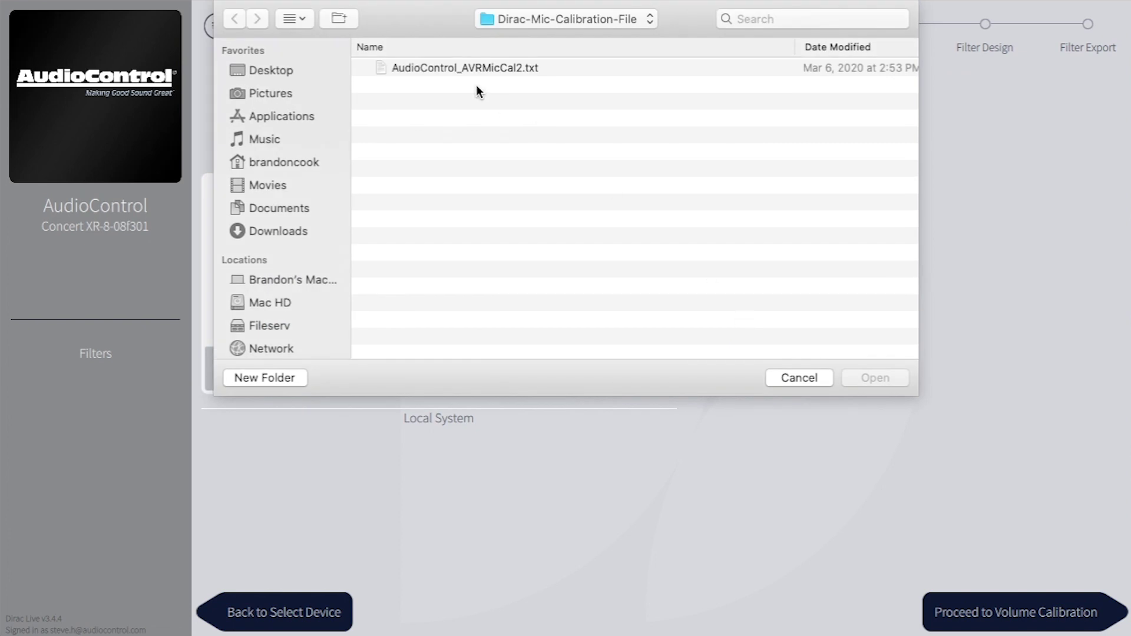
click(475, 70)
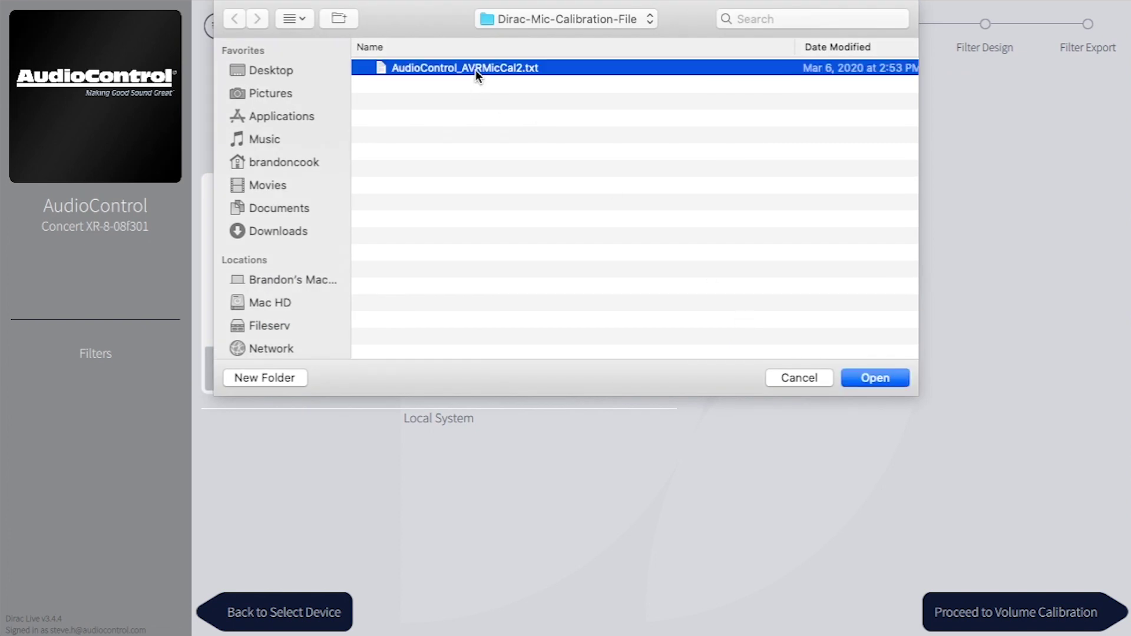
click(862, 384)
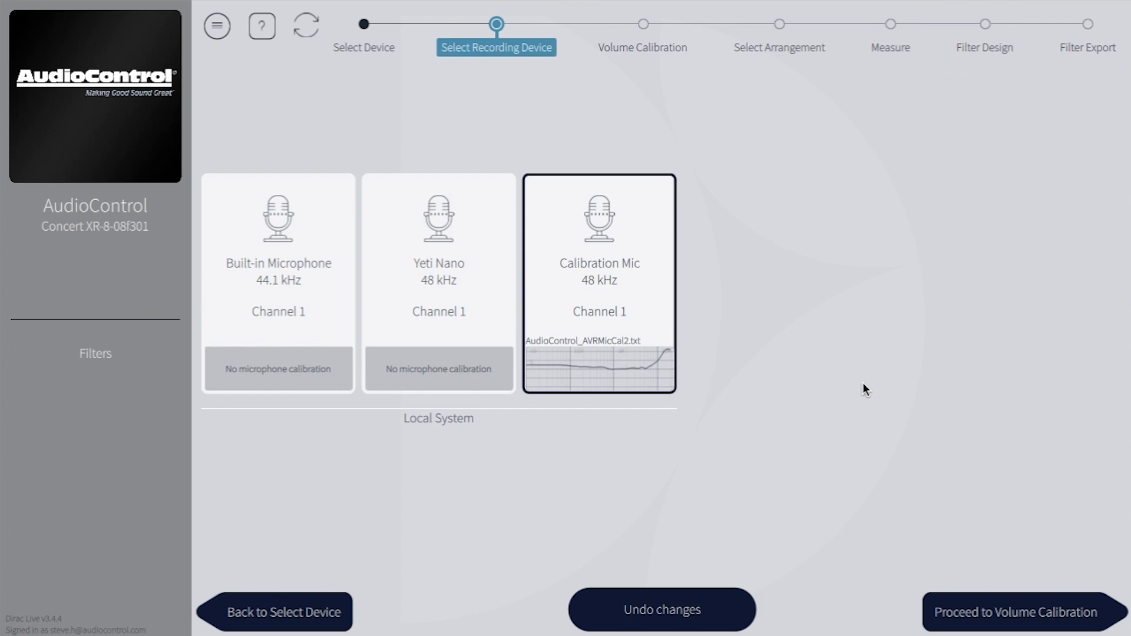
click(1041, 615)
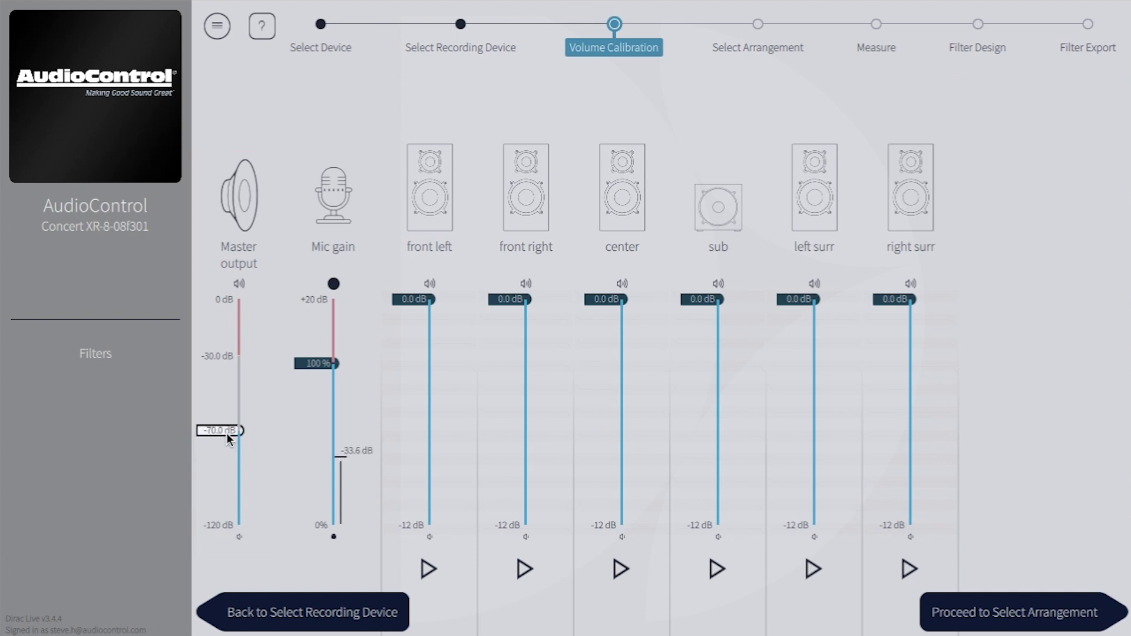
Drag the Master output slider down to -80.0 dB.
drag(227, 433, 229, 452)
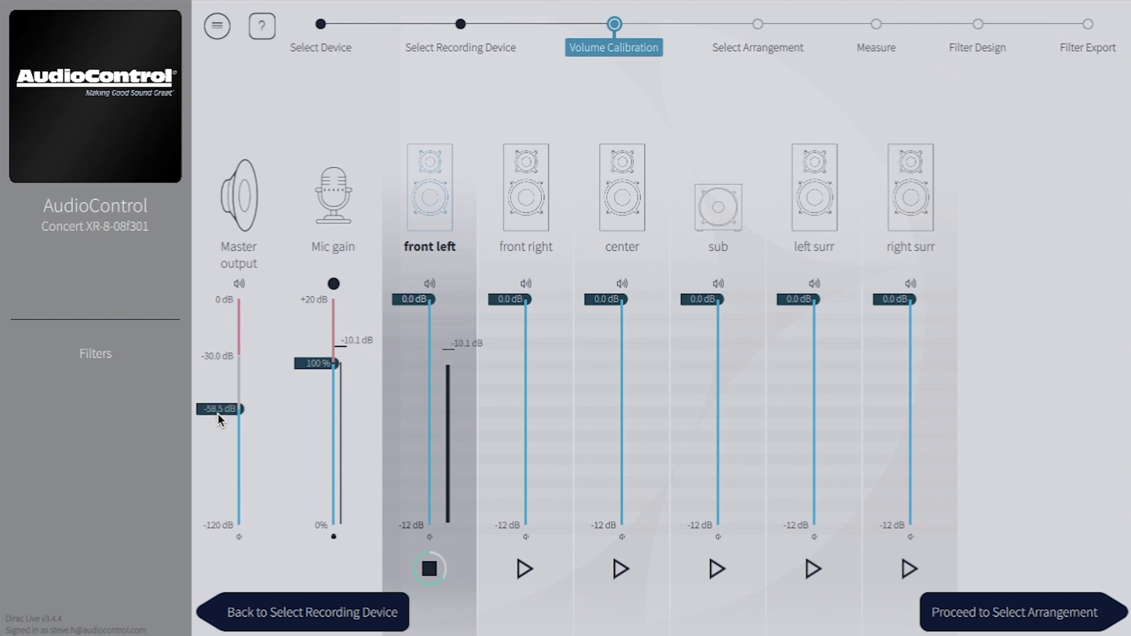
Play and stop the test tones for front left, front right and center in turn.
click(436, 565)
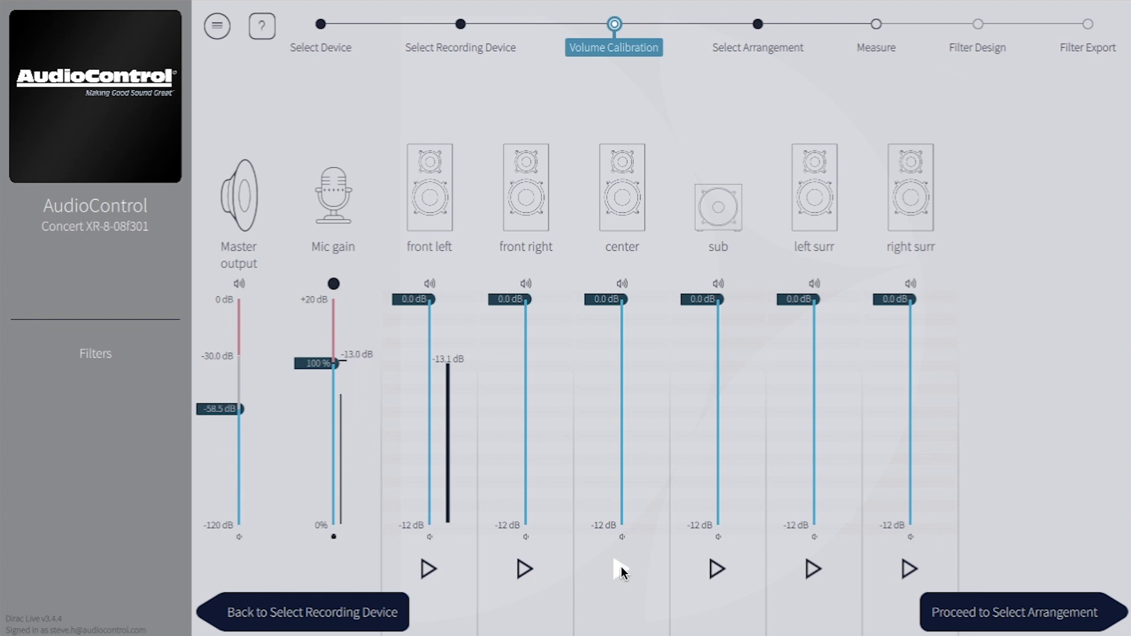
click(527, 570)
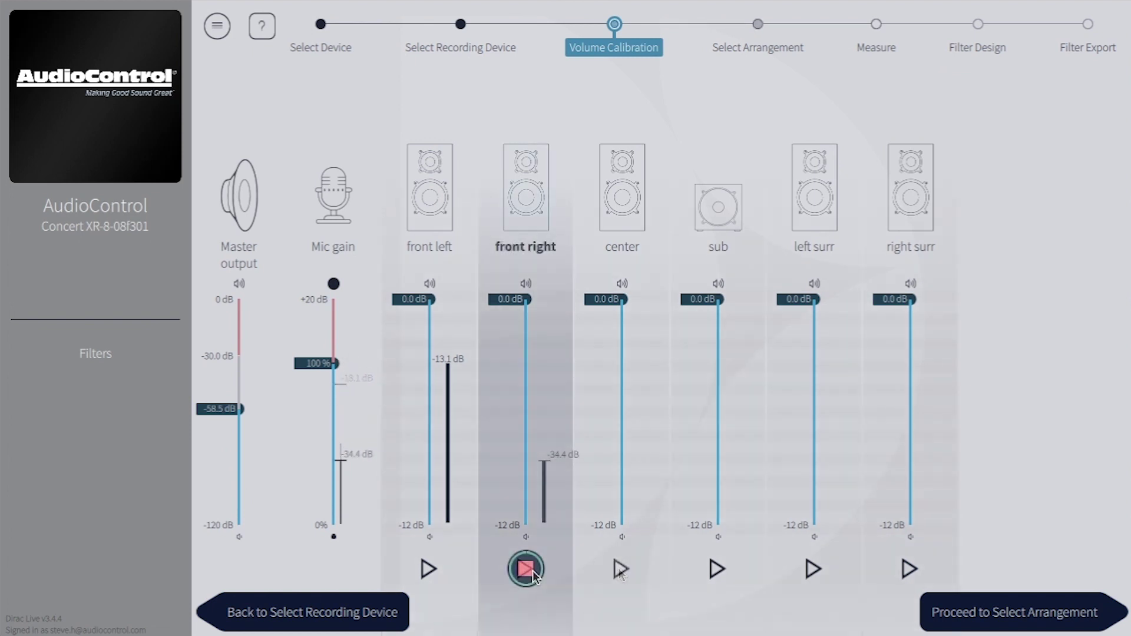
click(532, 571)
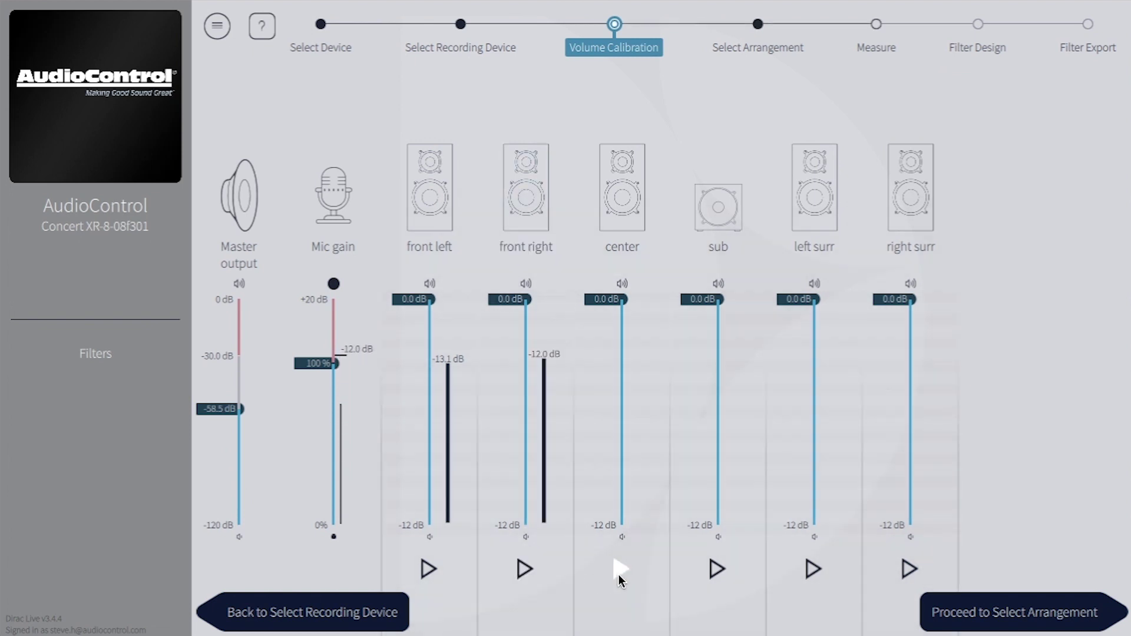
click(622, 572)
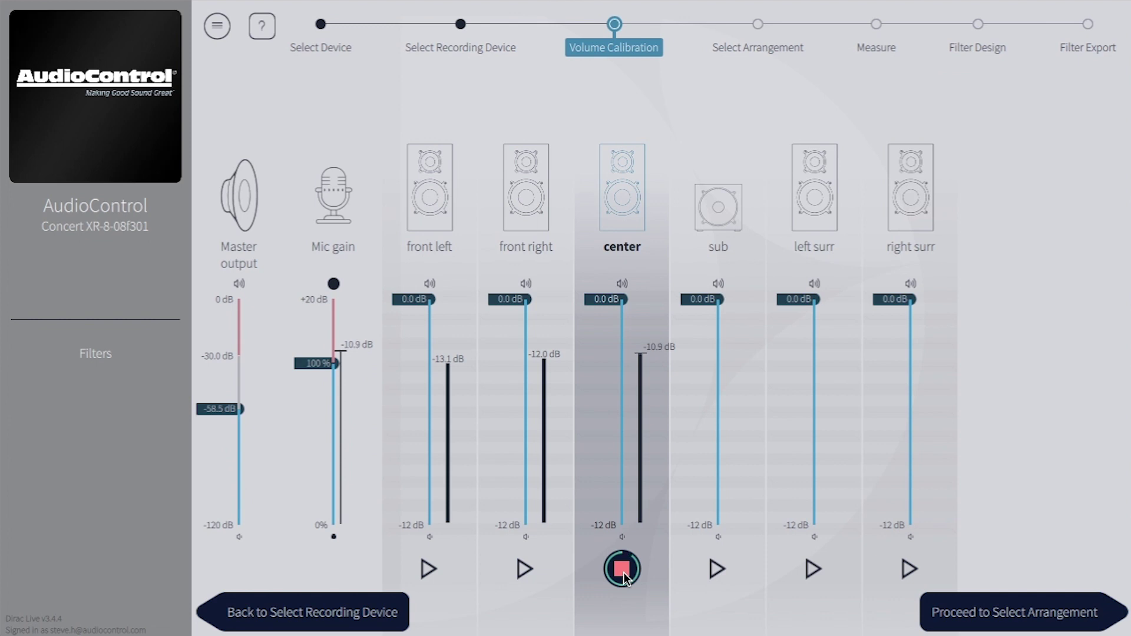
click(624, 571)
Test the sub and left surround tones, nudge master output to about -56 dB, then play right surround.
click(715, 572)
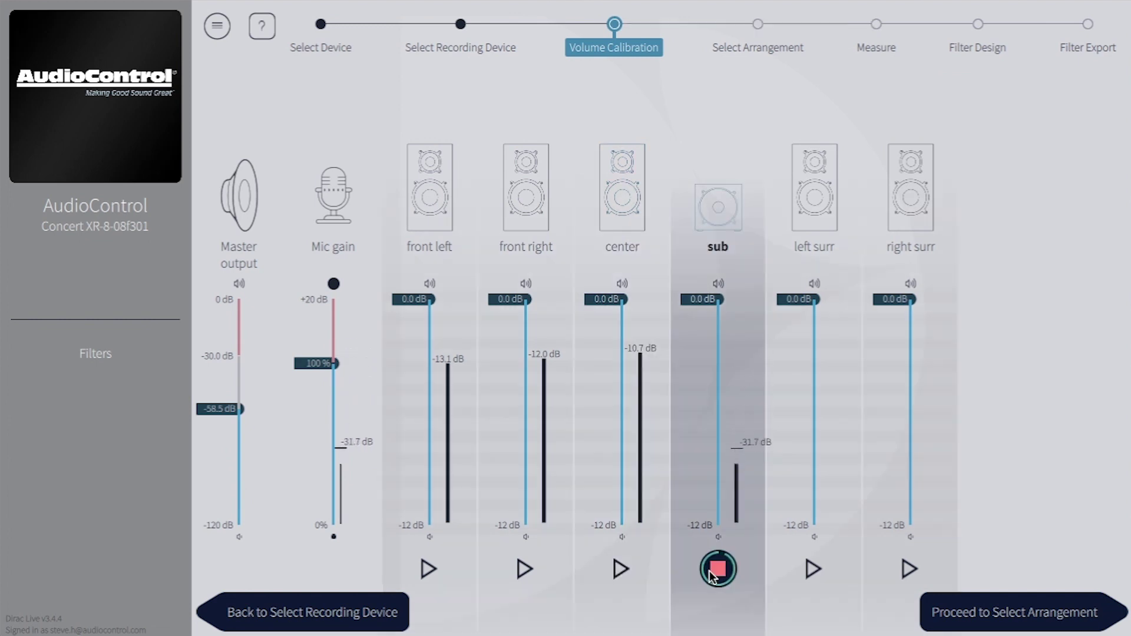
click(714, 571)
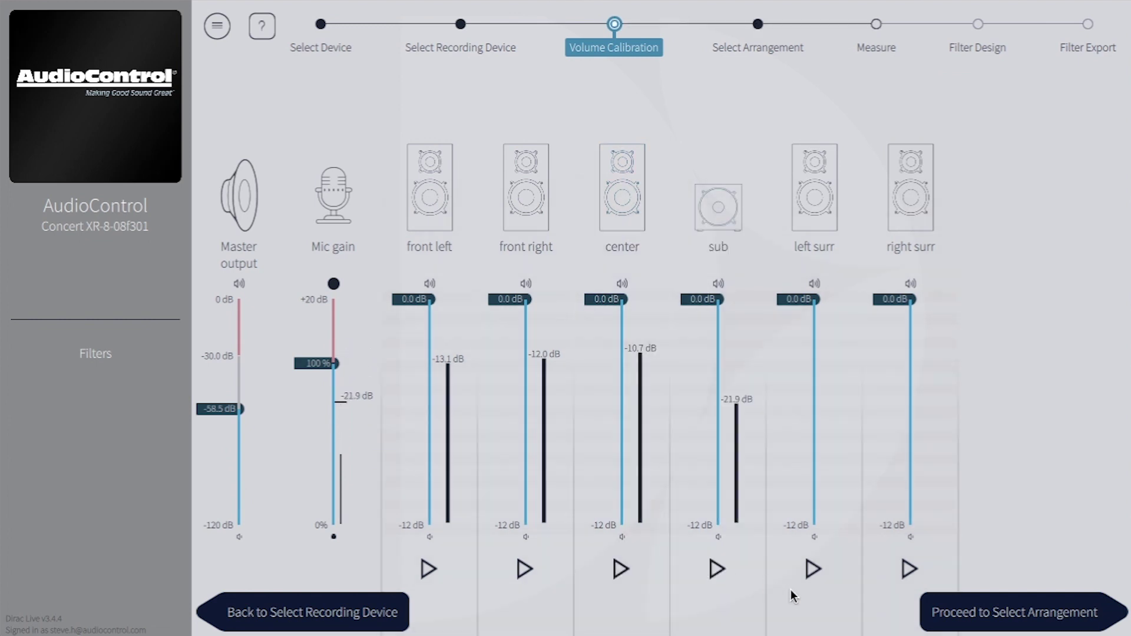
click(811, 575)
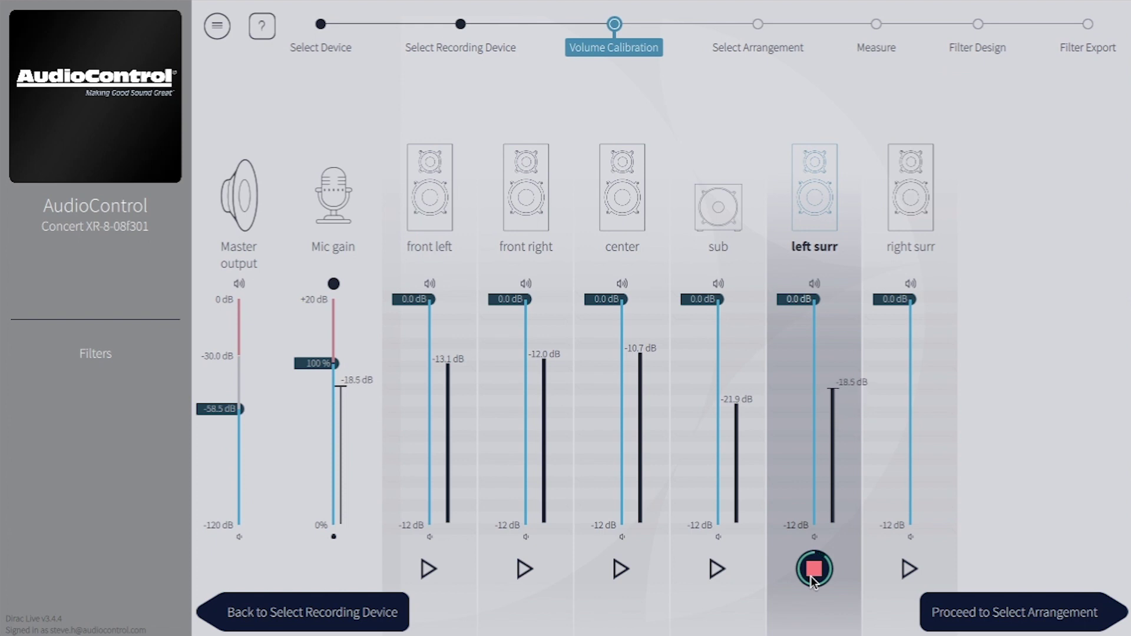
click(811, 575)
drag(222, 417, 223, 409)
click(909, 566)
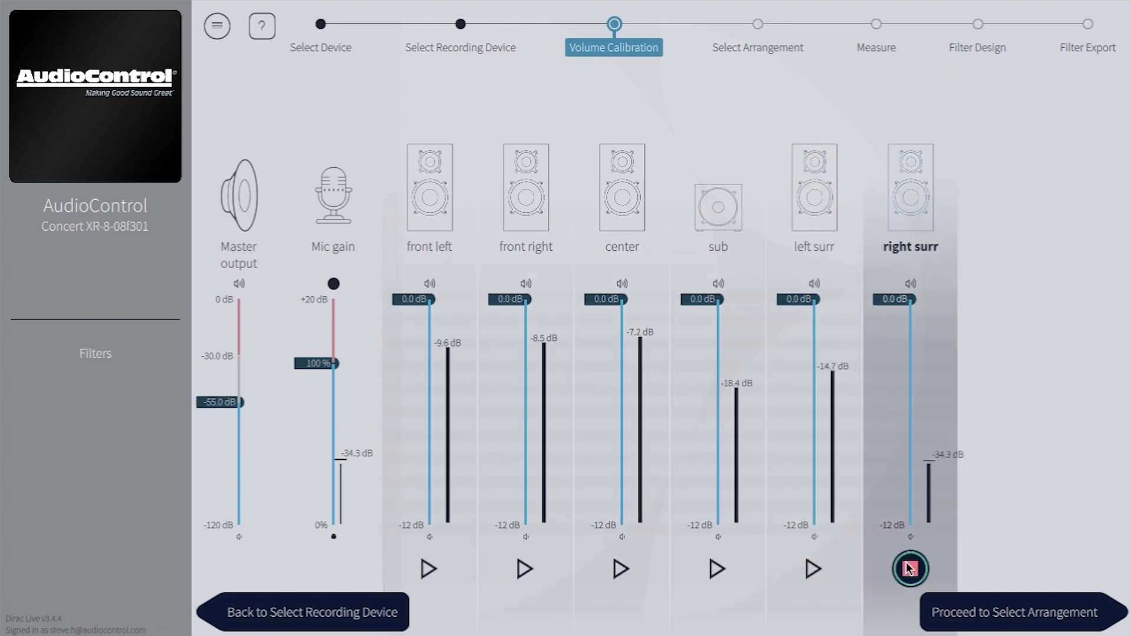
Stop the right surround tone, set master to -53.5 dB, and trim front left/right/center to -4.0, -5.0, -6.5 dB.
click(909, 567)
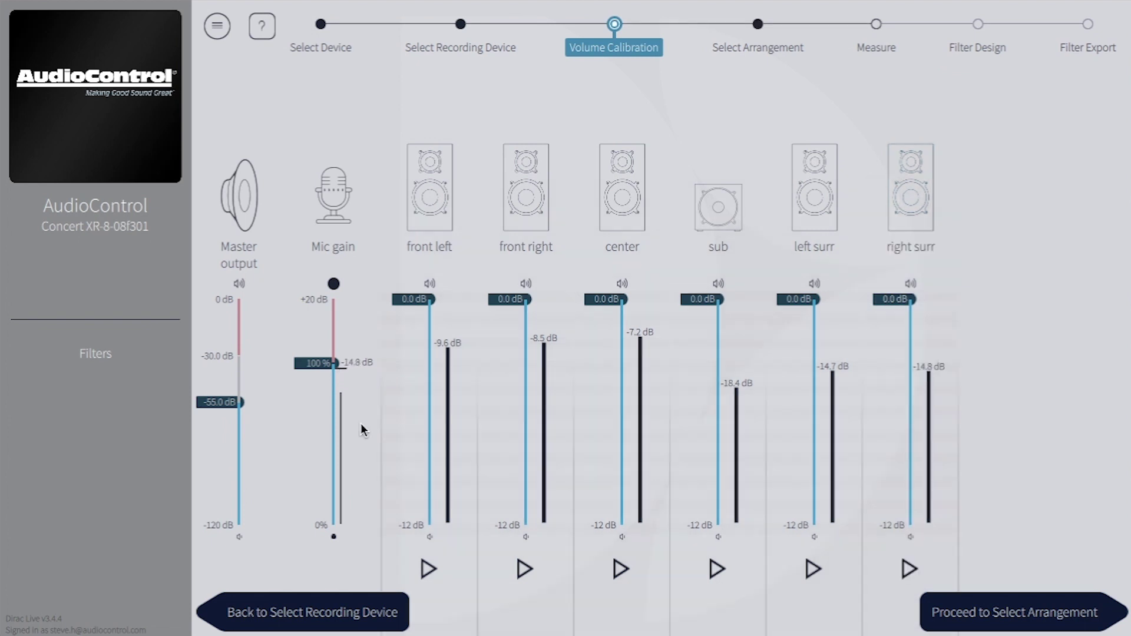
drag(225, 403, 225, 401)
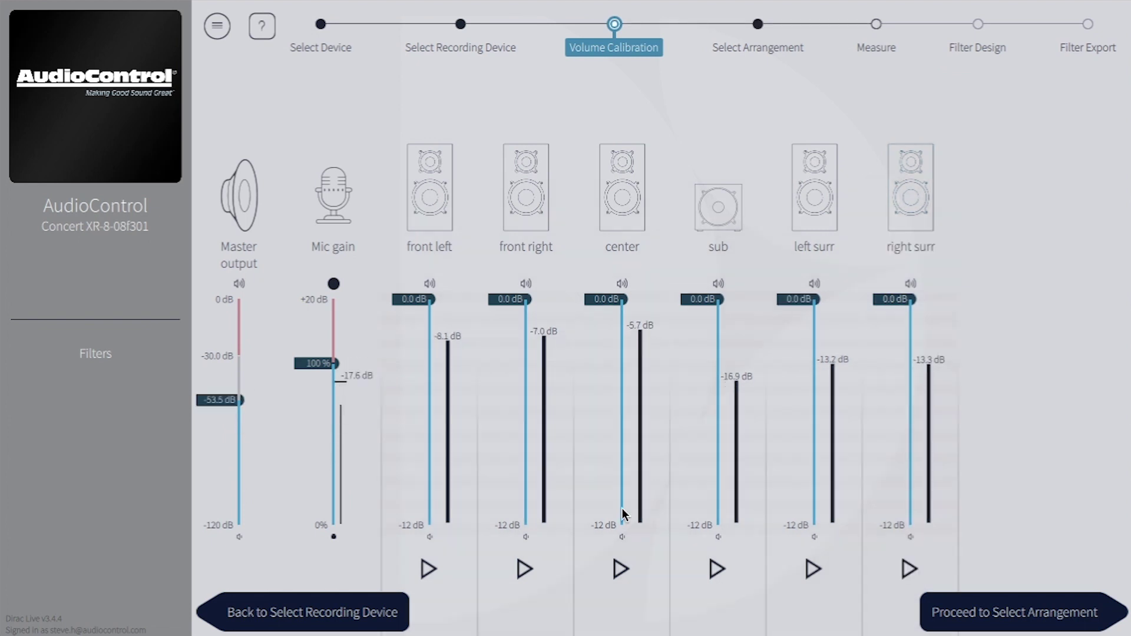
drag(403, 299, 409, 373)
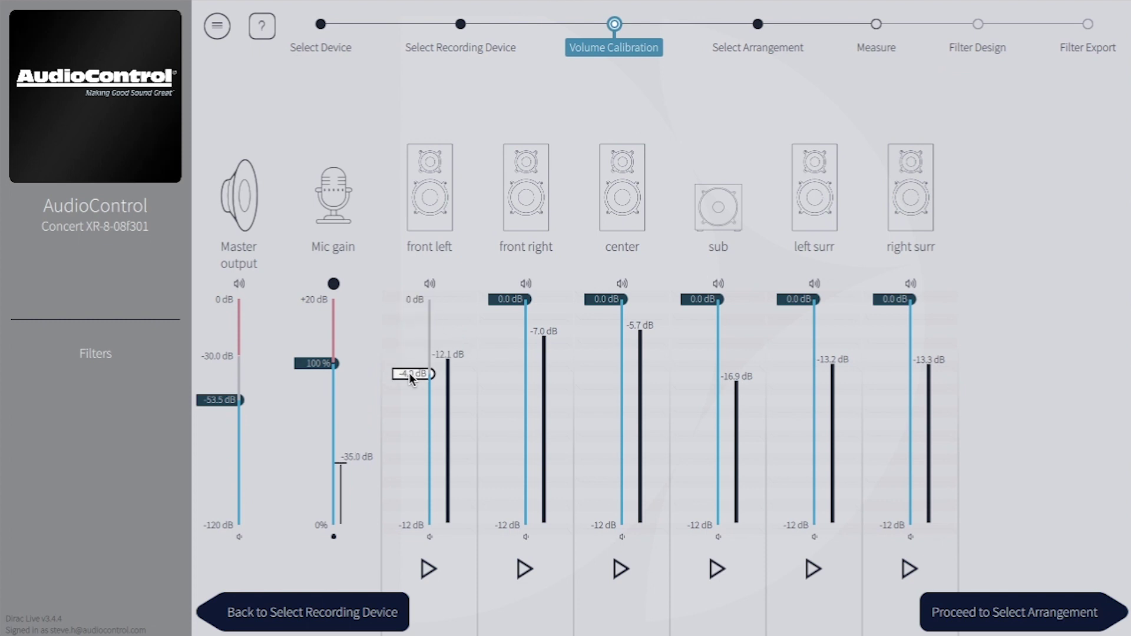
drag(500, 297, 497, 391)
drag(586, 302, 593, 426)
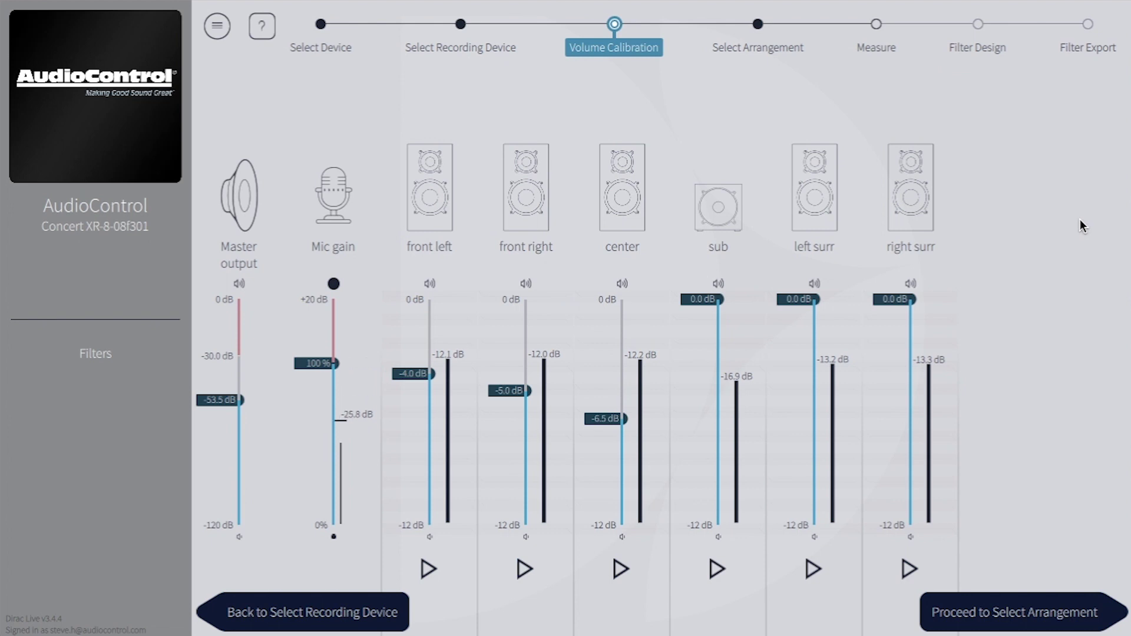
Compare focused, wide and tightly focused imaging, pick Tightly focused imaging, and proceed to Measure.
click(1004, 600)
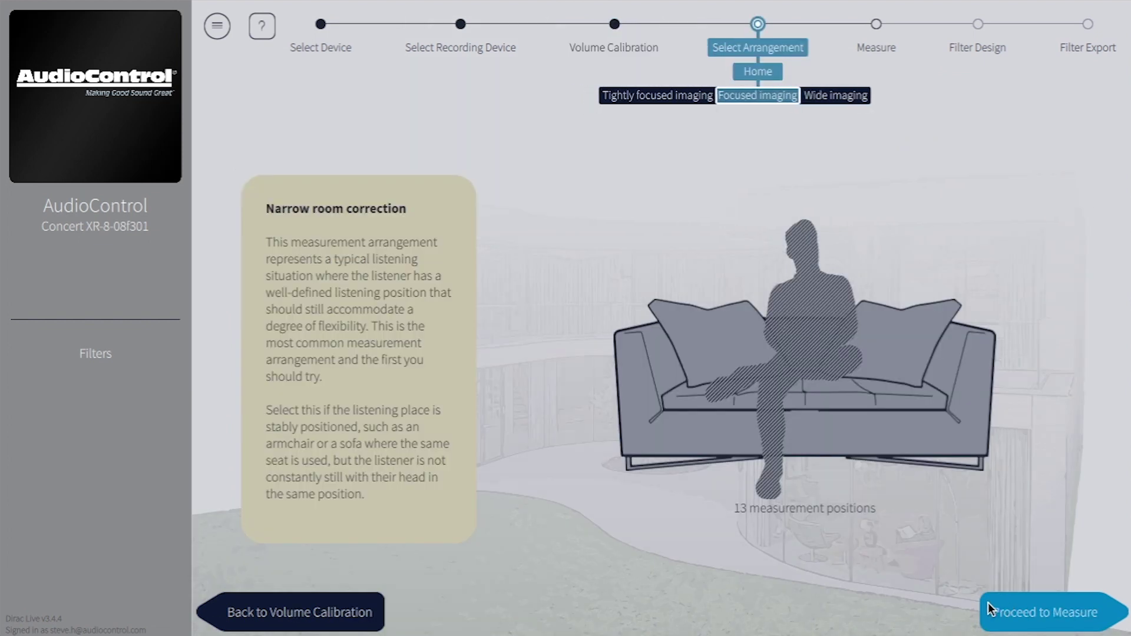
click(627, 99)
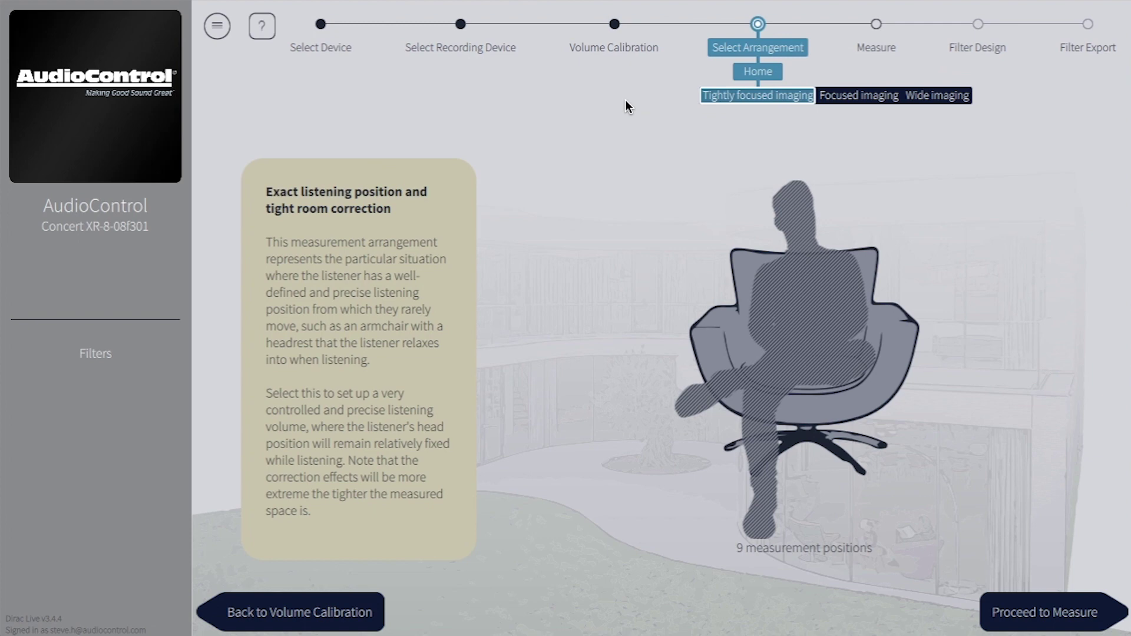
click(830, 97)
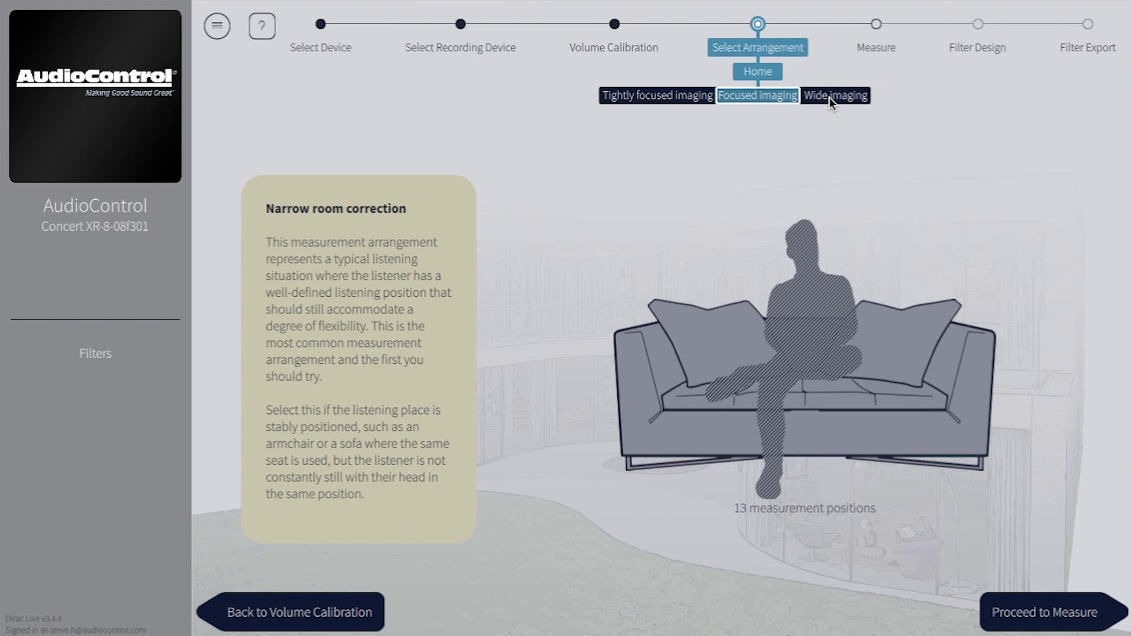
click(831, 98)
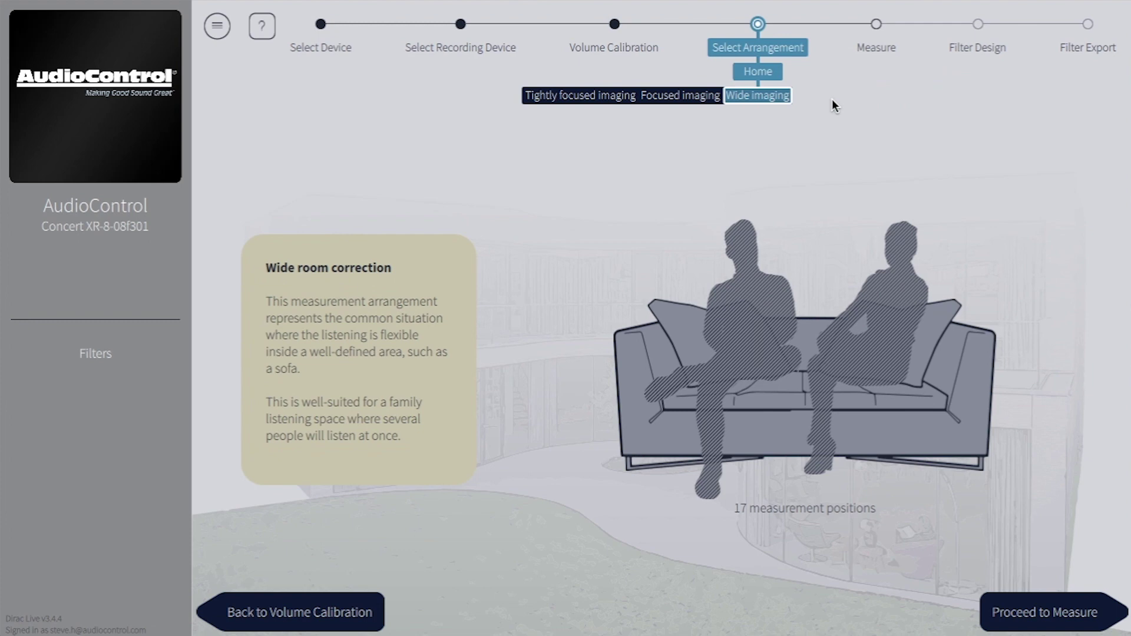
click(596, 93)
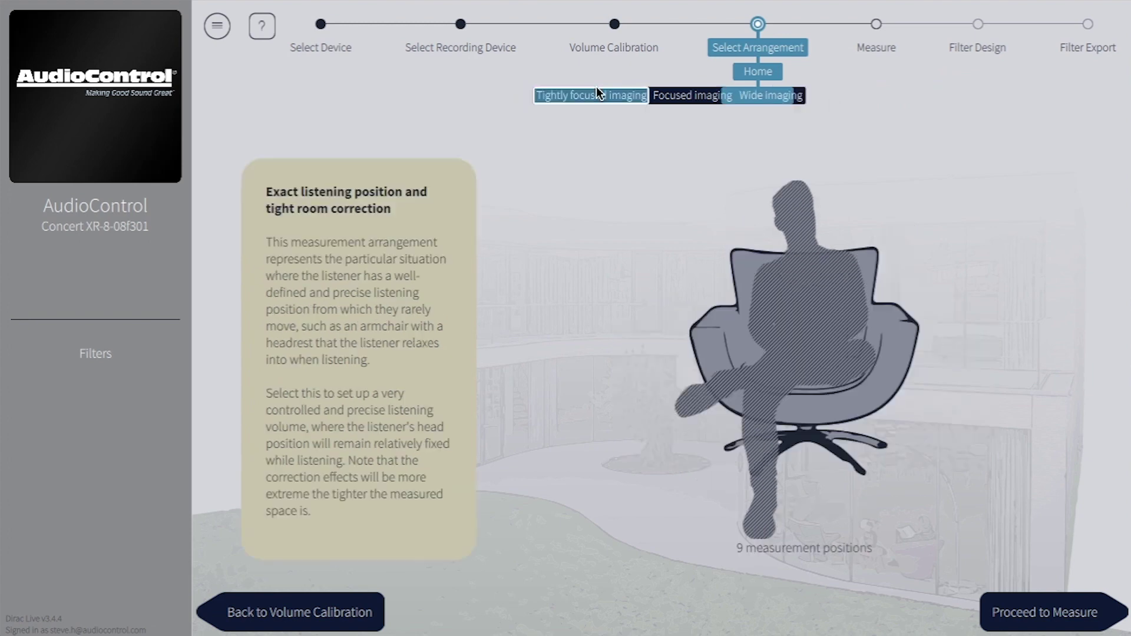
click(1029, 601)
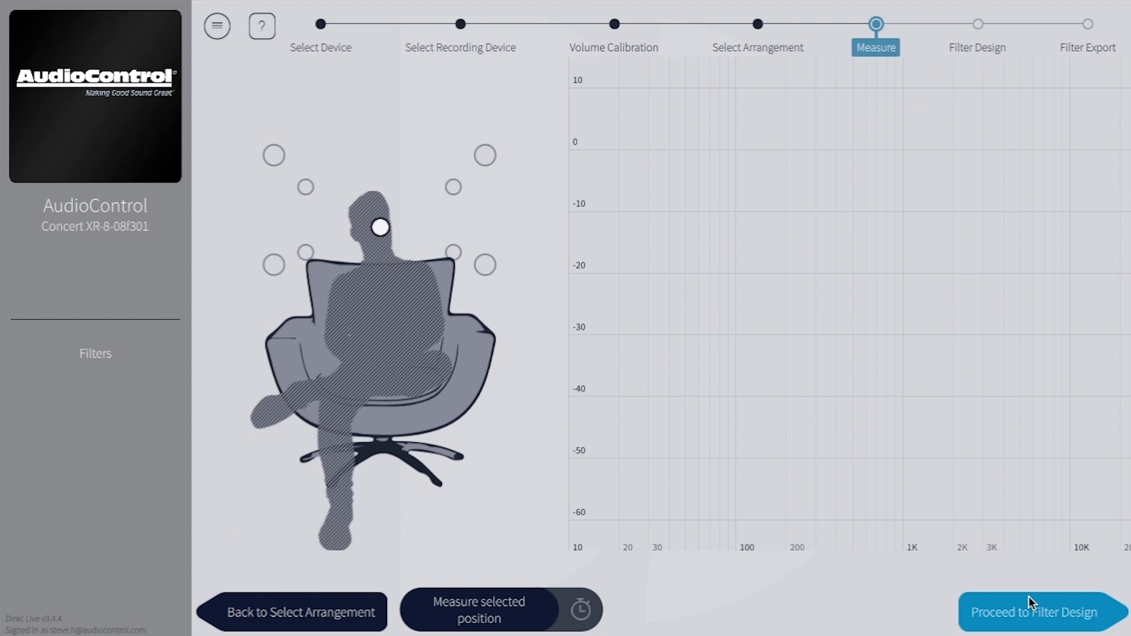
Measure the main listening position, then start measuring the next position.
click(504, 605)
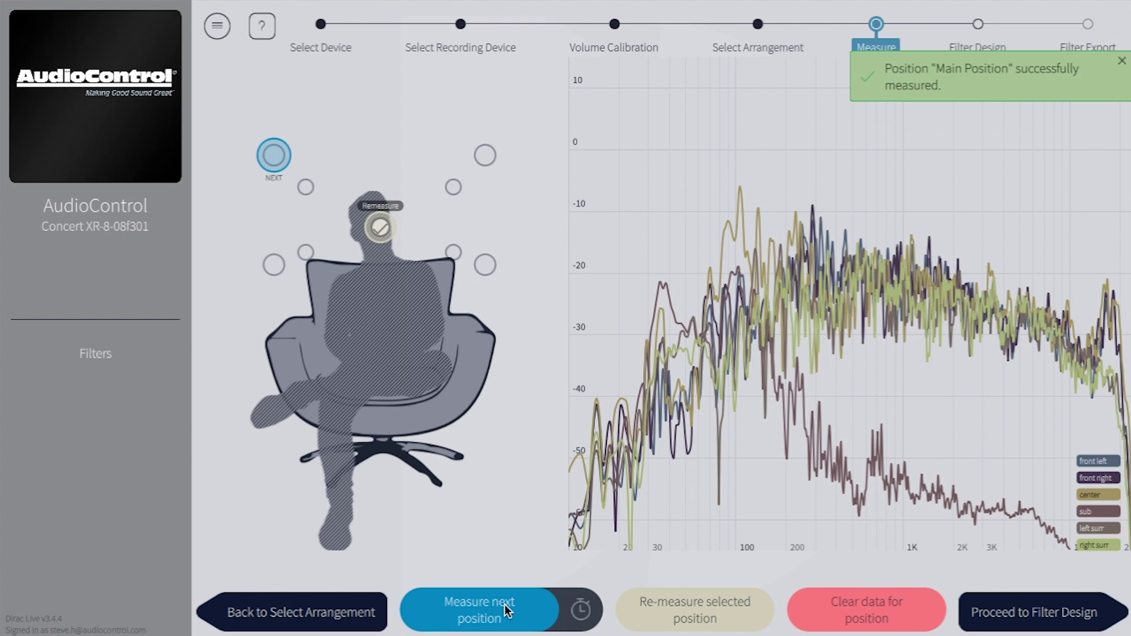
click(505, 605)
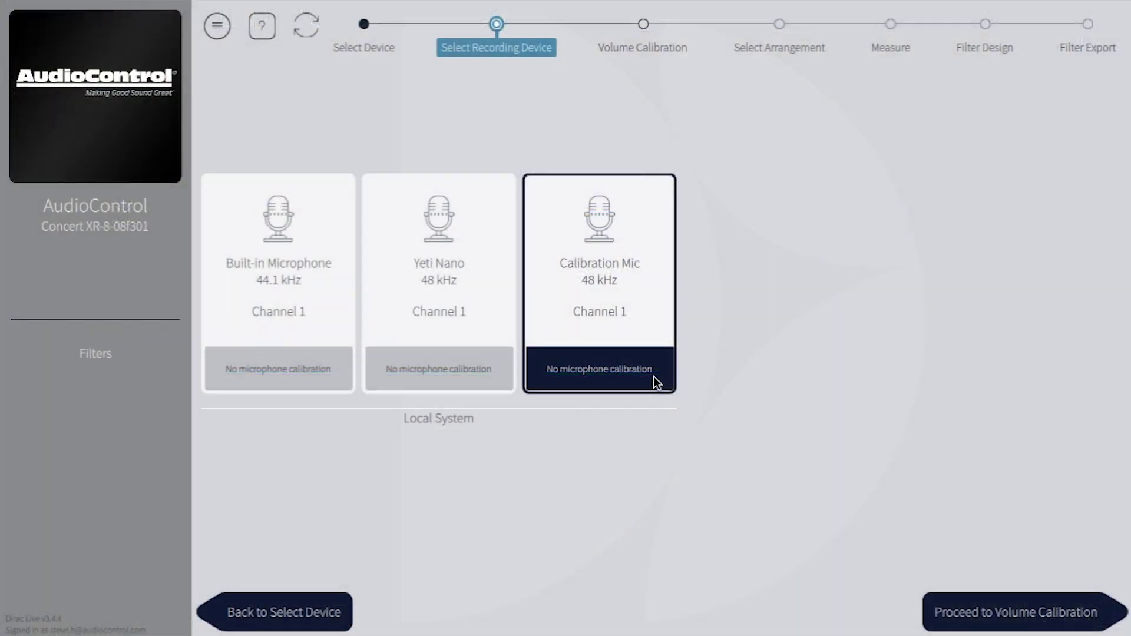
Choose Load from file for the Calibration Mic's calibration and lower the front left channel level.
click(654, 377)
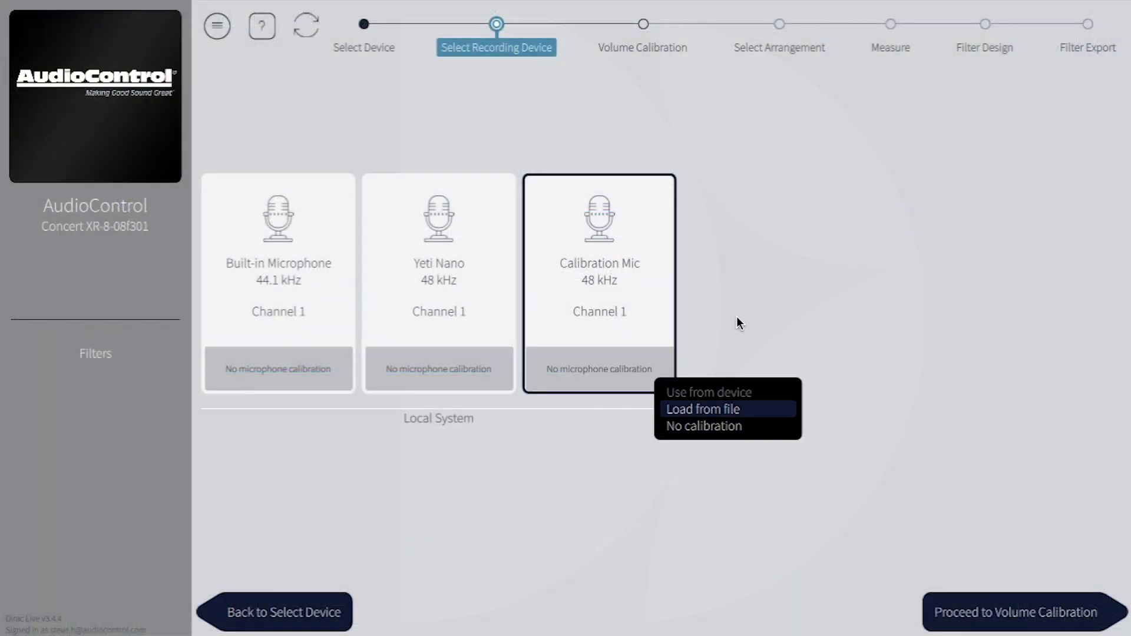
key(Return)
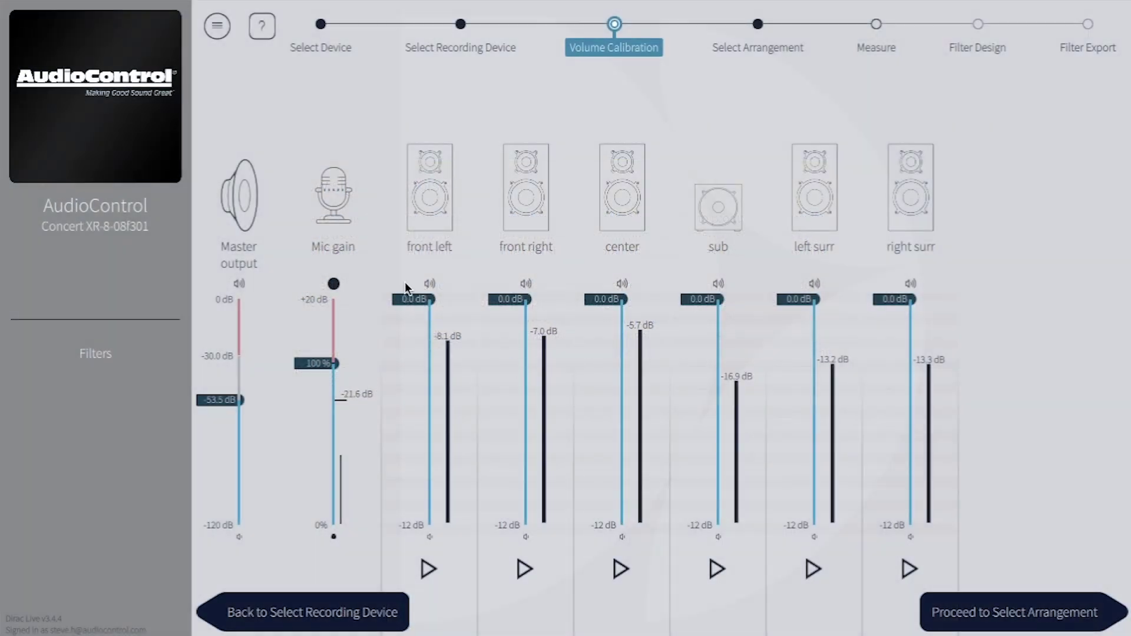
drag(402, 297, 409, 374)
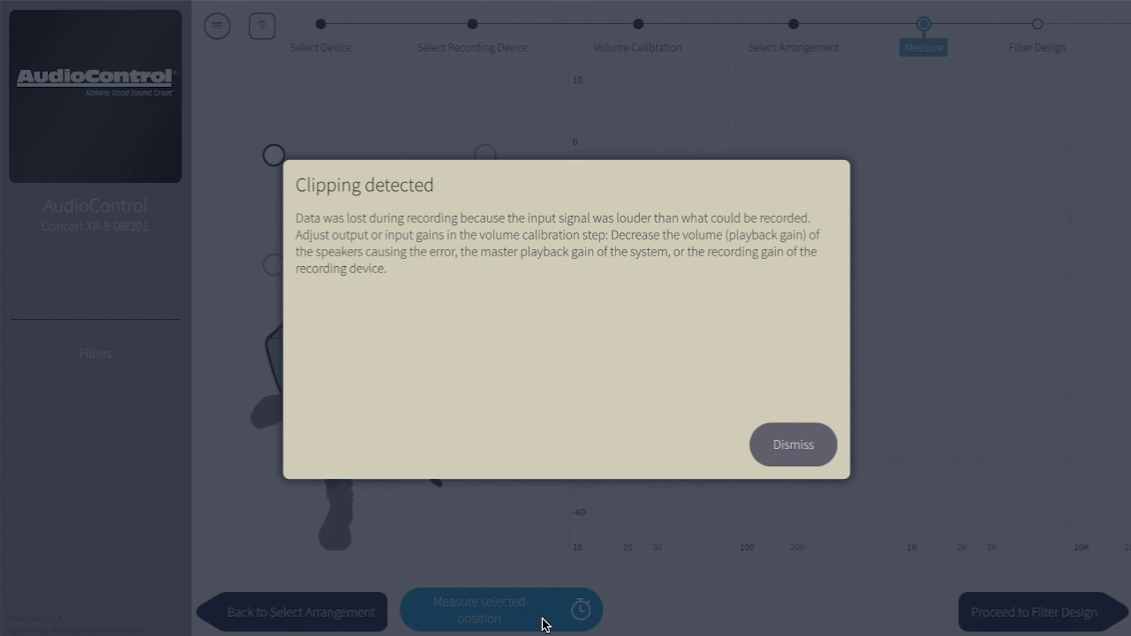
Dismiss the clipping warning, then recheck the front right, center and subwoofer test tones in turn.
click(544, 625)
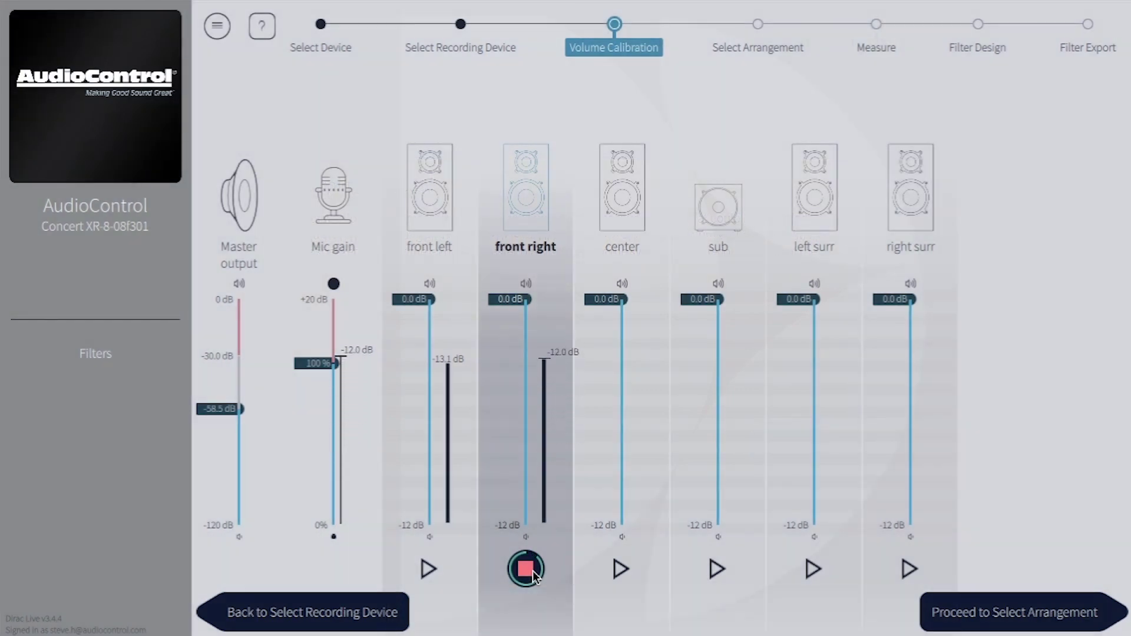
click(533, 572)
click(623, 572)
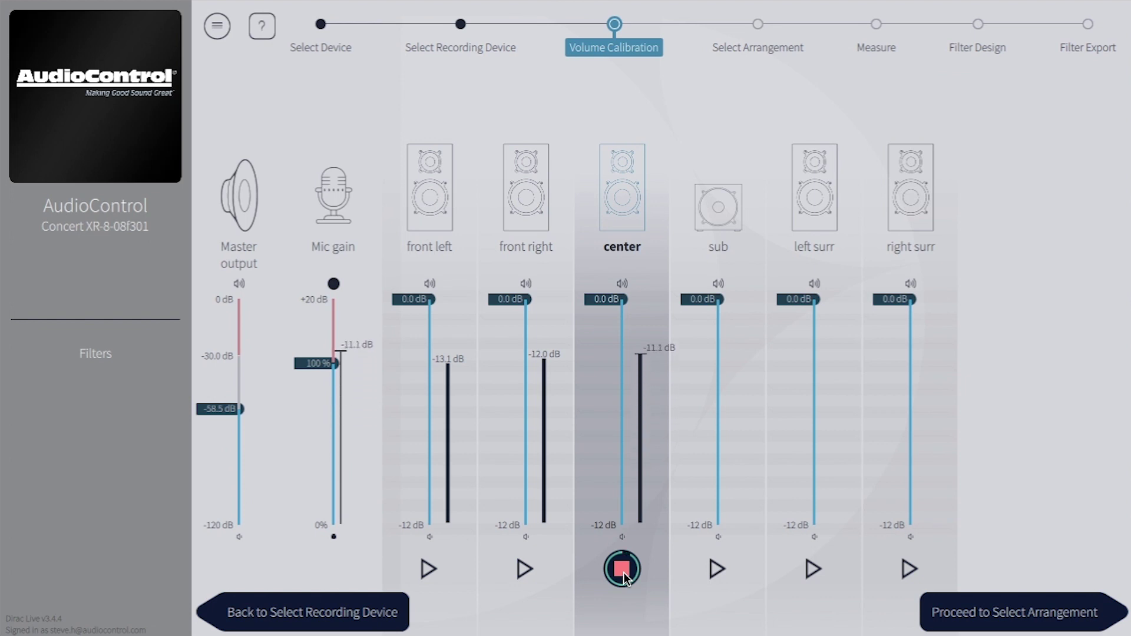
click(624, 575)
click(712, 574)
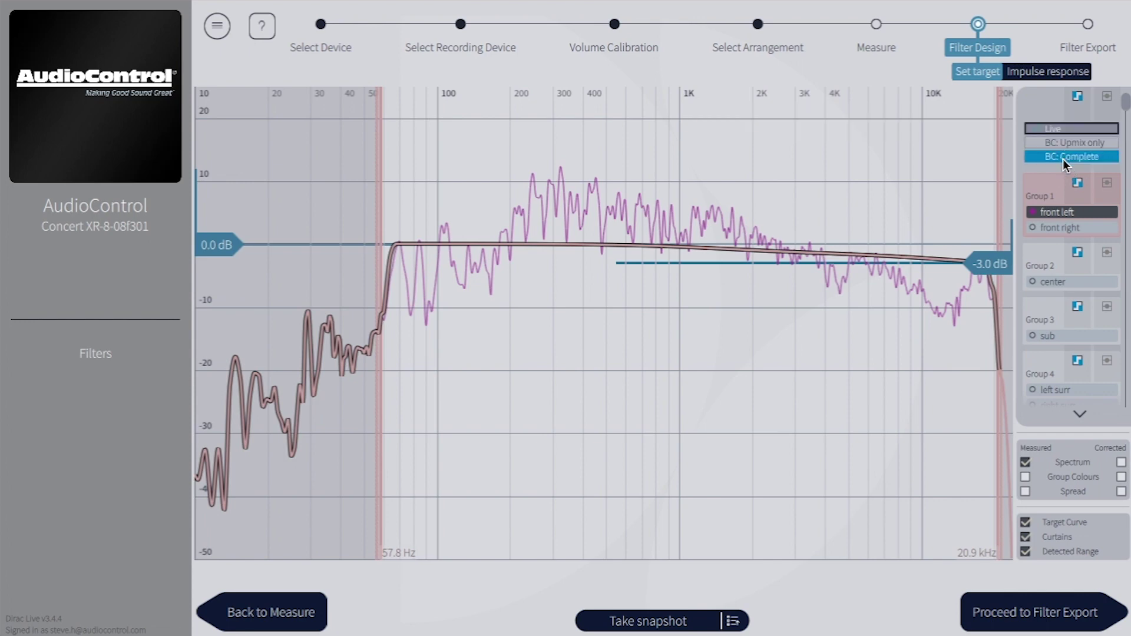
Select the front left and right group to view its target curve, then continue to Filter Export.
click(1066, 186)
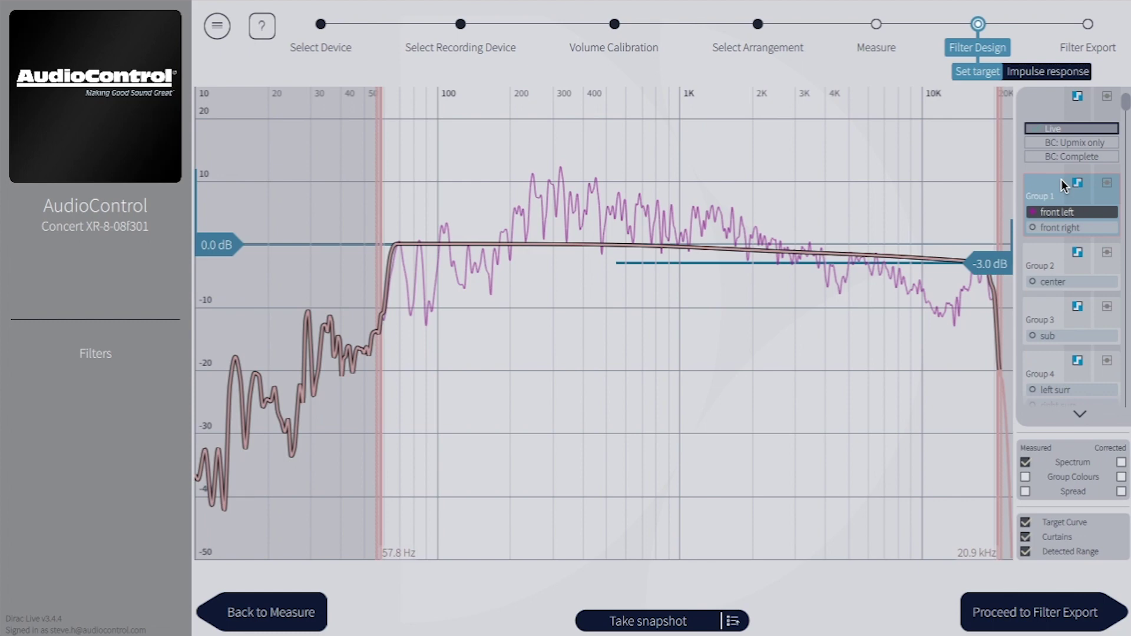
click(1079, 601)
Pick slot 1, replace the default name with 'DIRAC YOUTUBE DEMO', and export the filter.
click(311, 184)
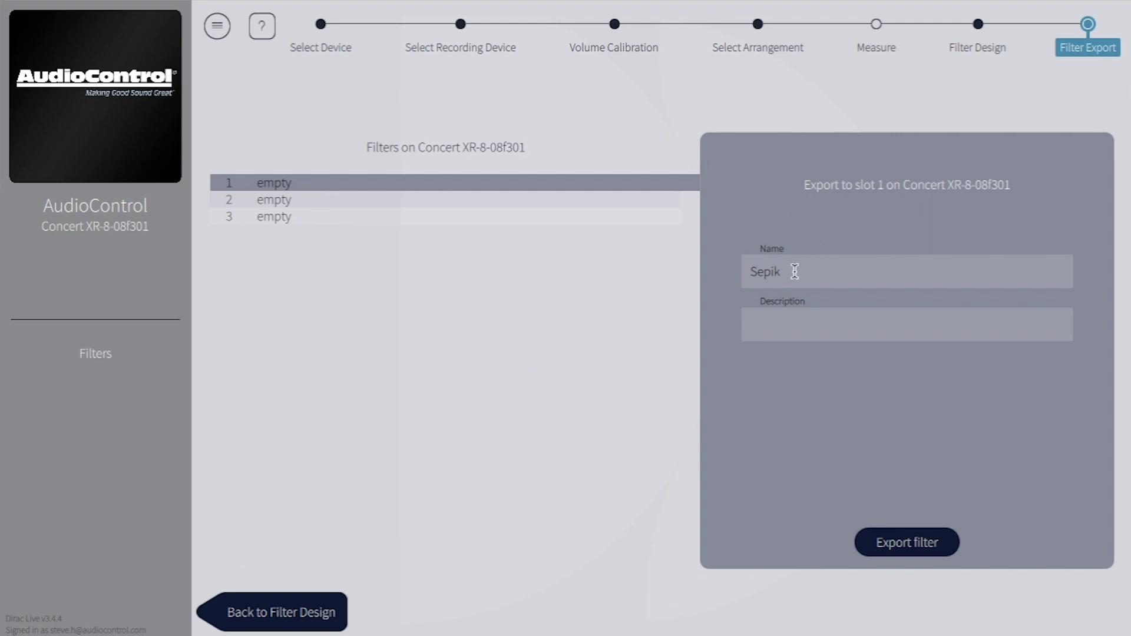
double_click(795, 272)
text(DIRAC YOUTUBE DEMO)
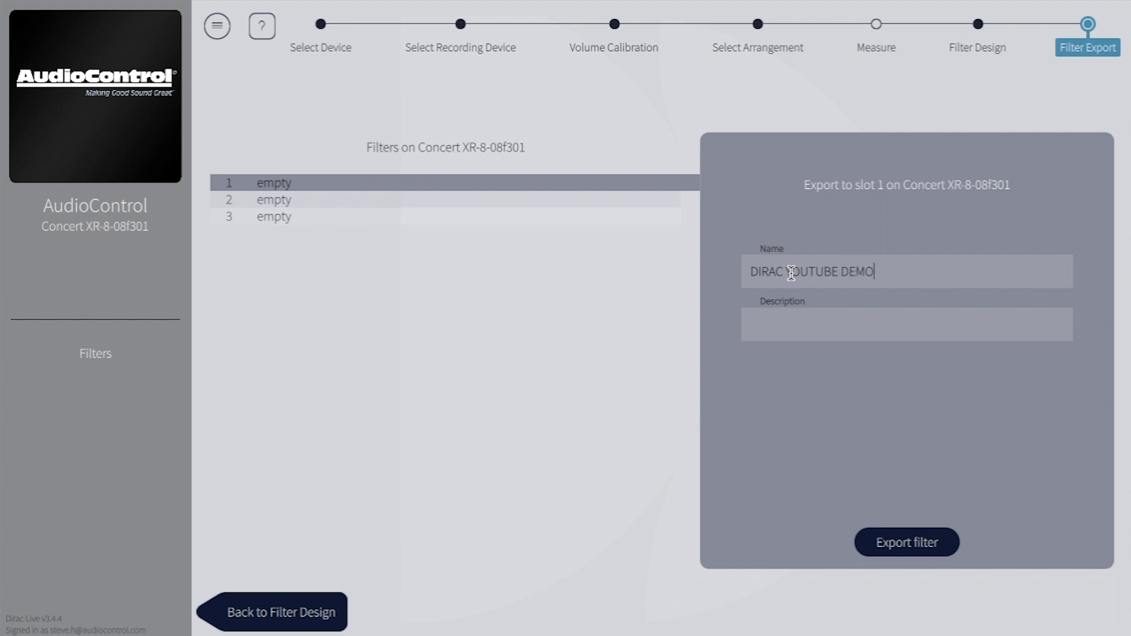
click(879, 541)
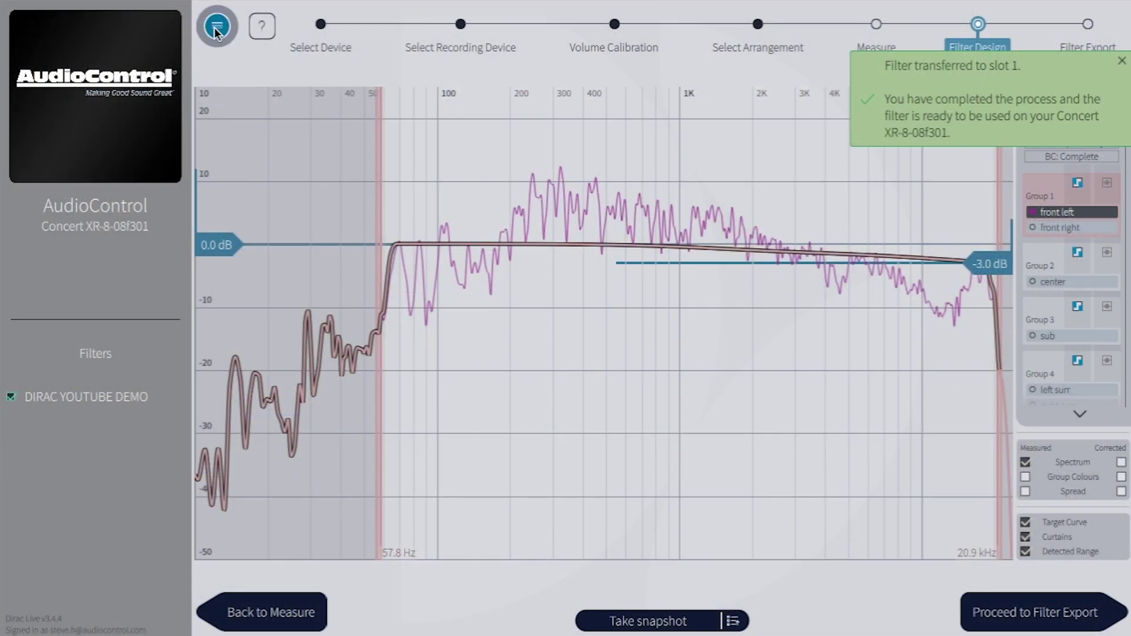
Use Save project as from the main menu to store 'Dirac Youtube Demo' on the Desktop.
click(217, 28)
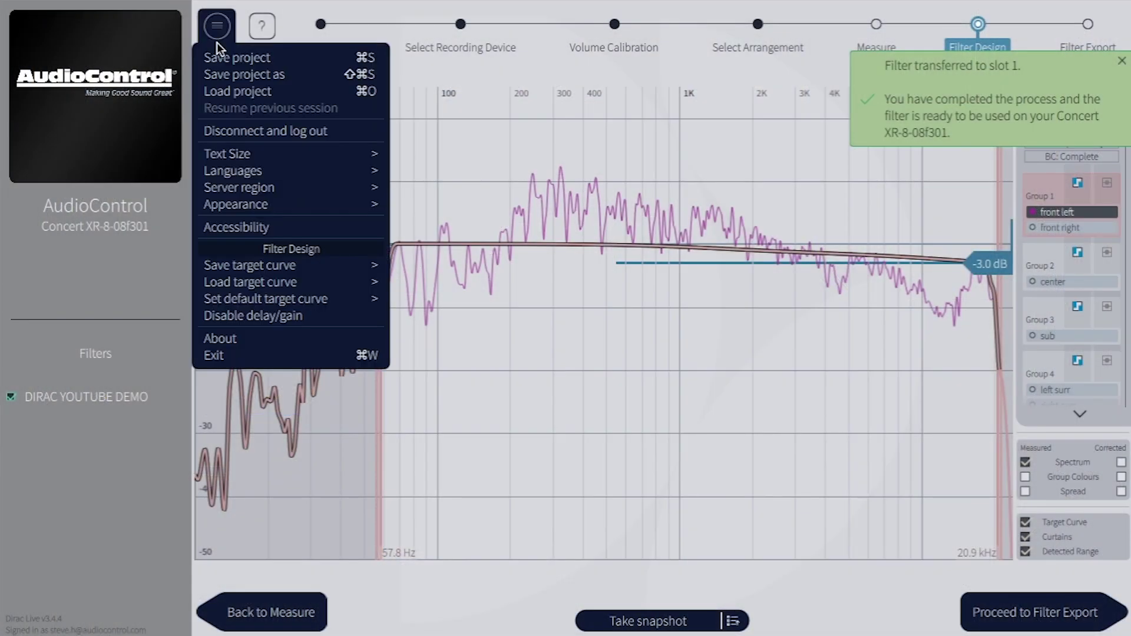
click(227, 73)
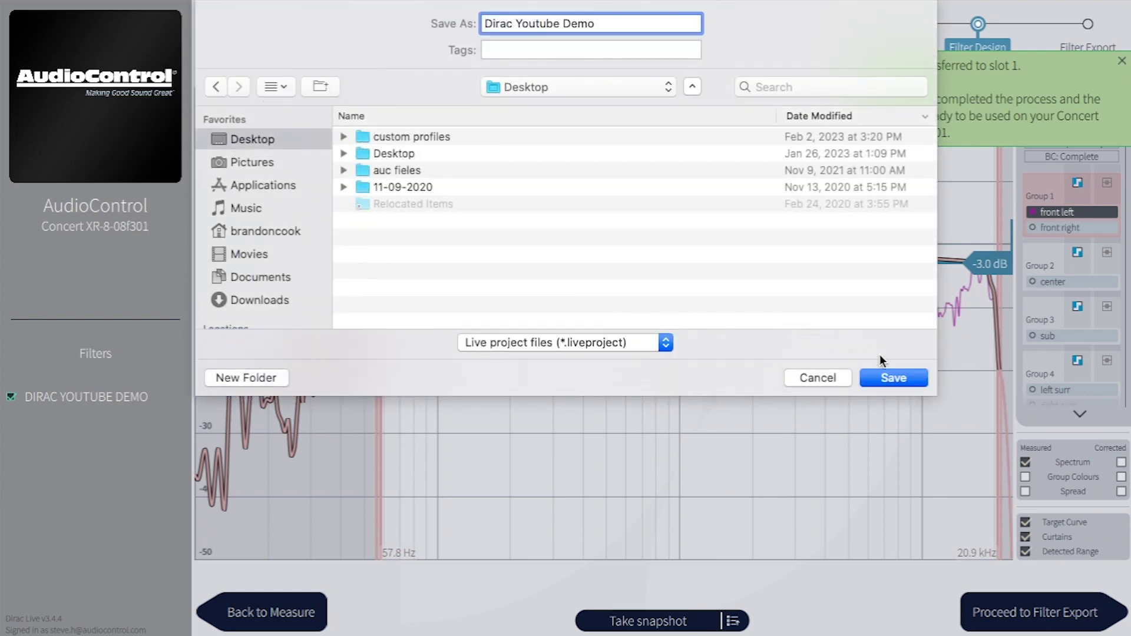
click(883, 379)
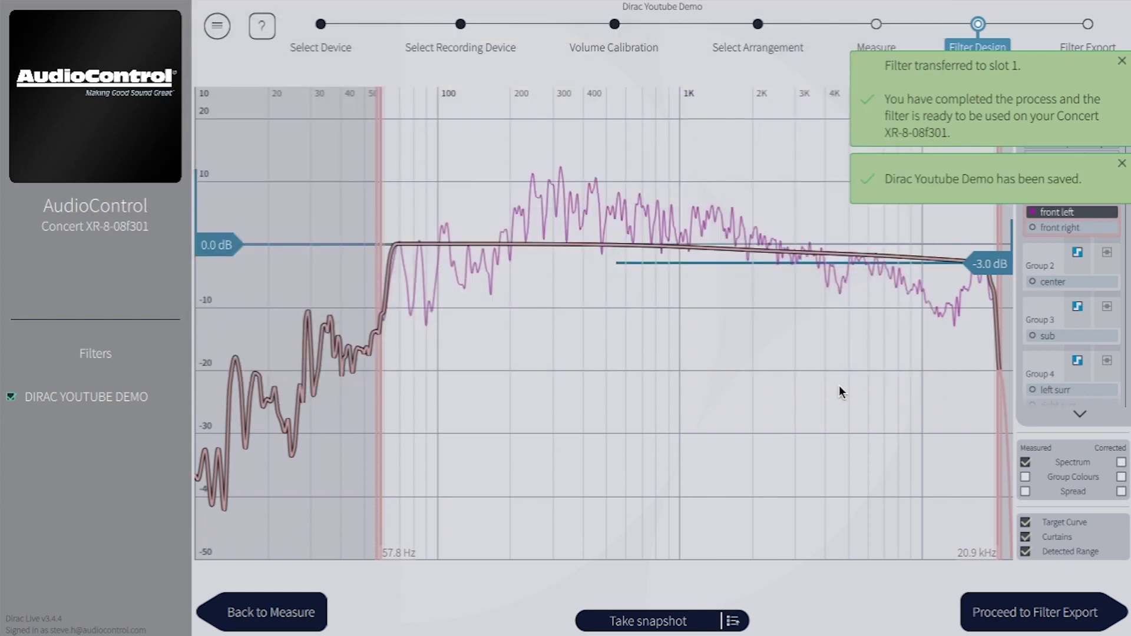